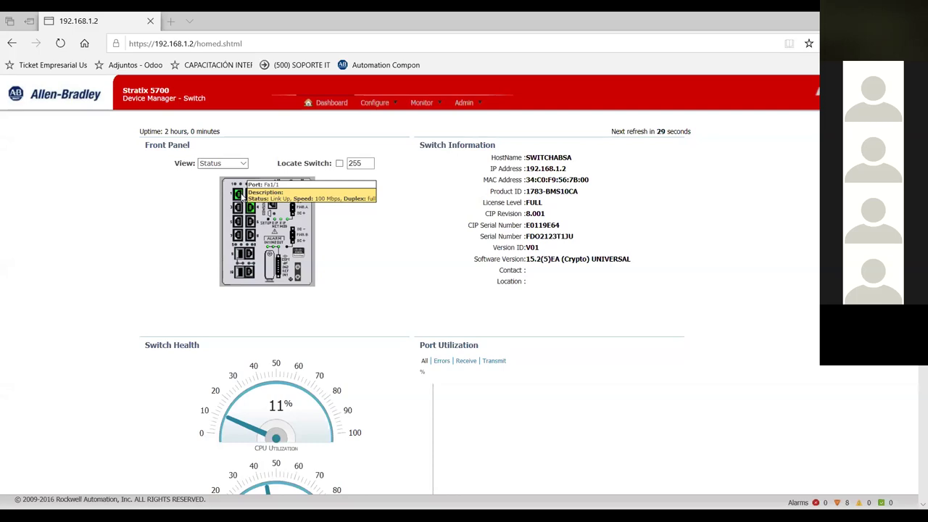
Check the link details of port Fa1/4 on the front panel, plus the switch health and port utilization sections
mouse_move(255, 208)
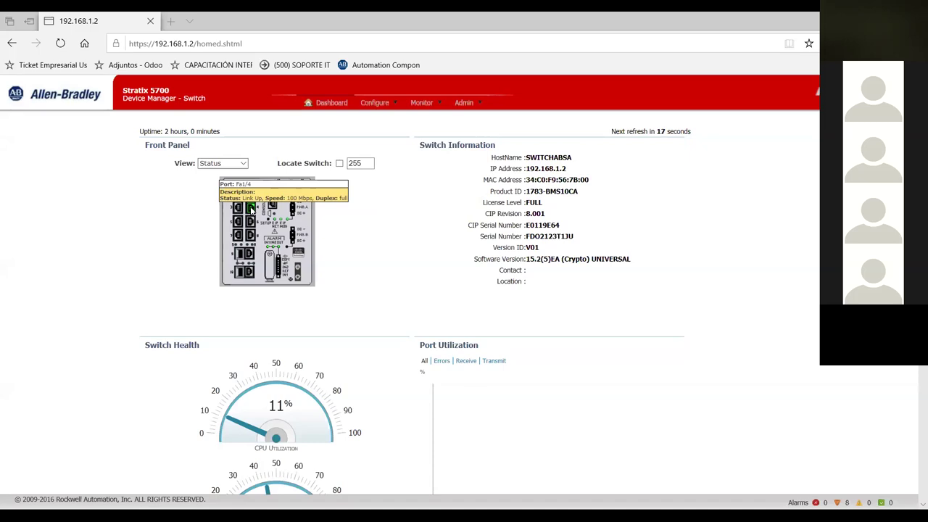
scroll(500, 282, "down", 5)
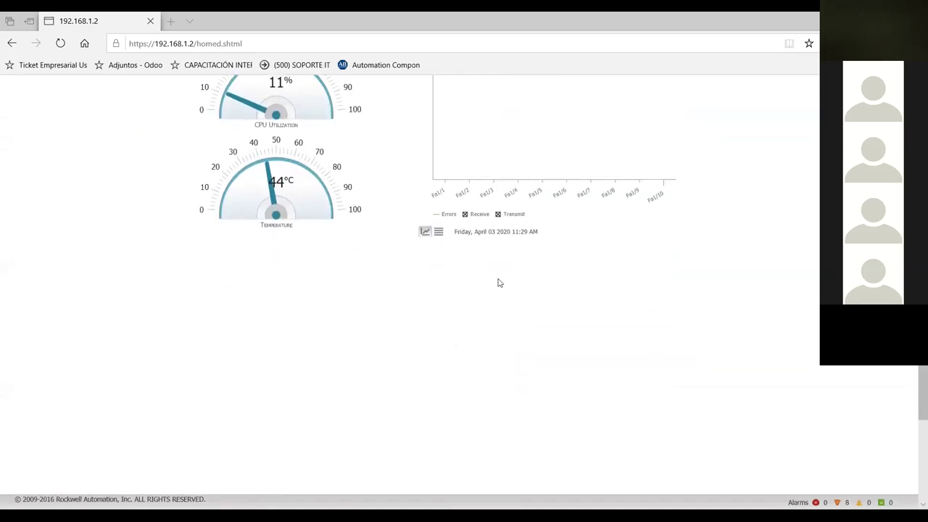
scroll(499, 283, "up", 5)
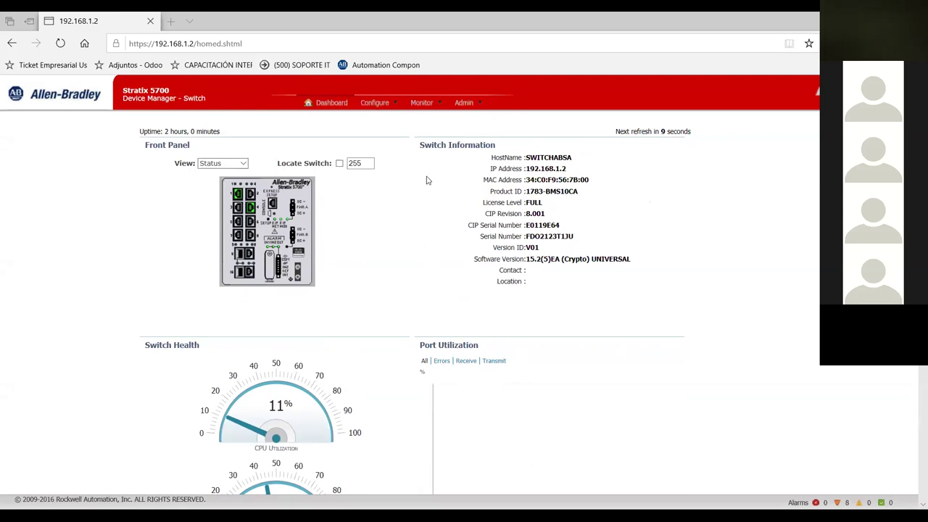
Open the Smartport role settings of port Fa1/2 for editing
left_click(373, 103)
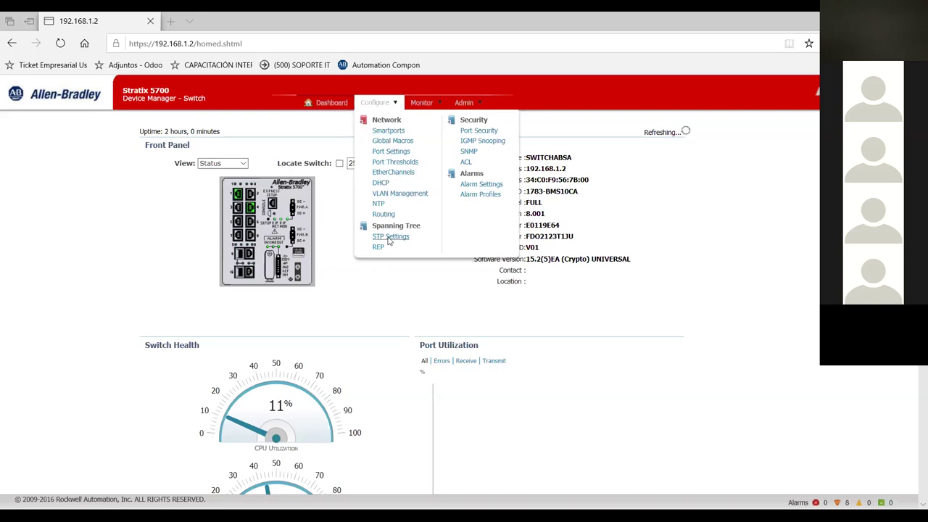
left_click(389, 131)
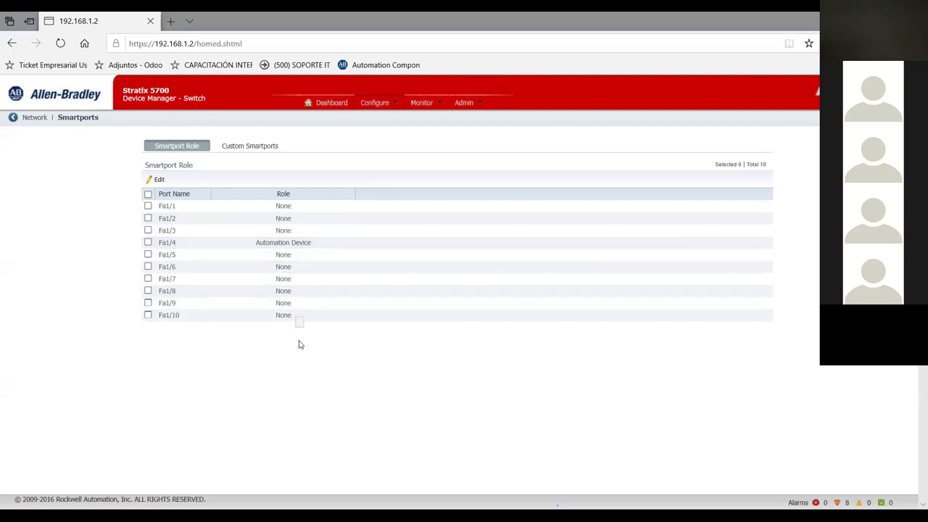
left_click(148, 218)
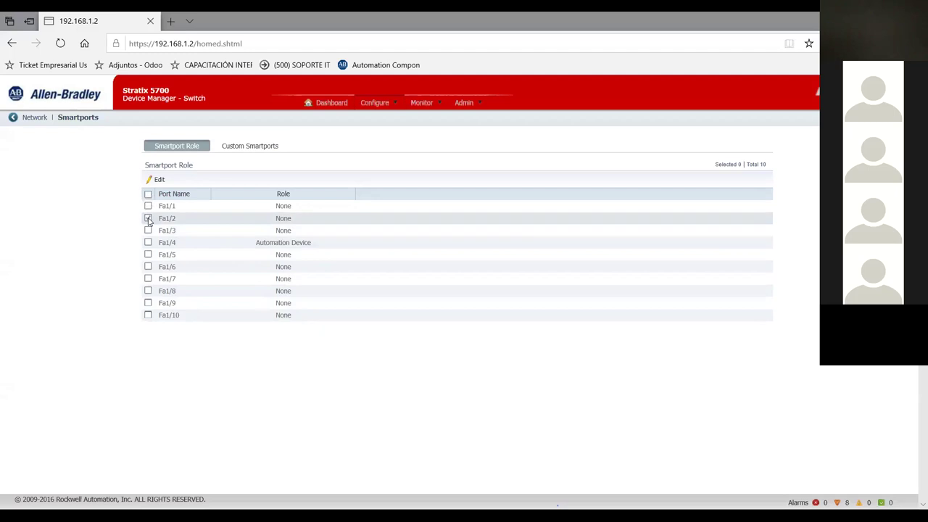
left_click(155, 180)
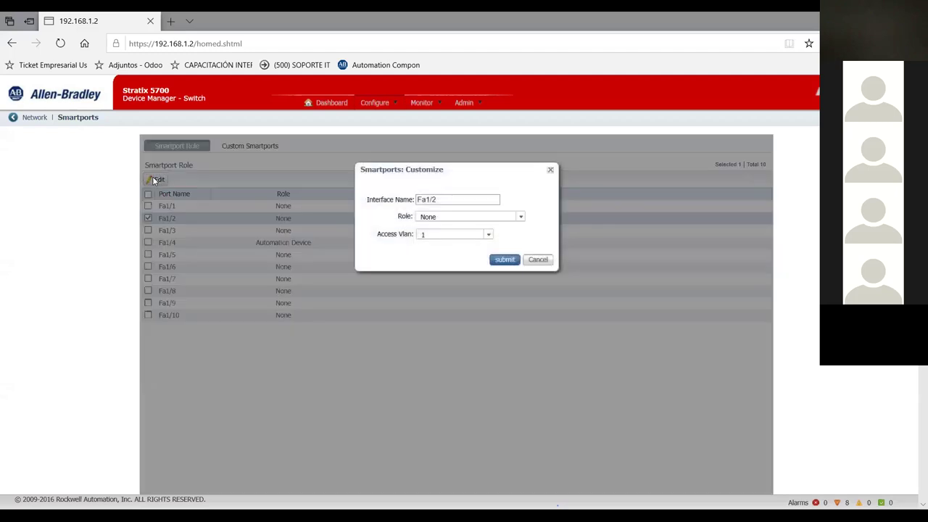
Look through the Smartport roles available for port Fa1/2
left_click(521, 218)
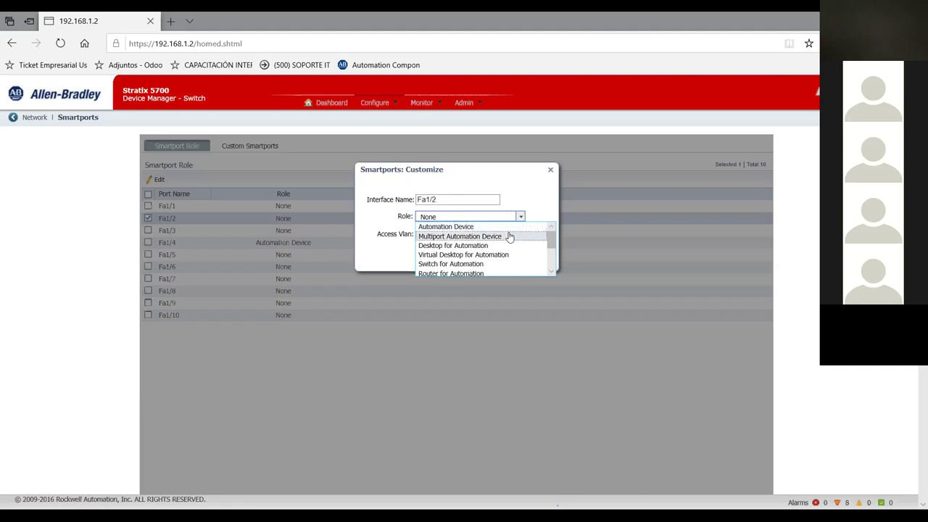
left_click(551, 273)
left_click(551, 273)
left_click(551, 273)
left_click(551, 274)
left_click(552, 273)
left_click(551, 274)
left_click(552, 274)
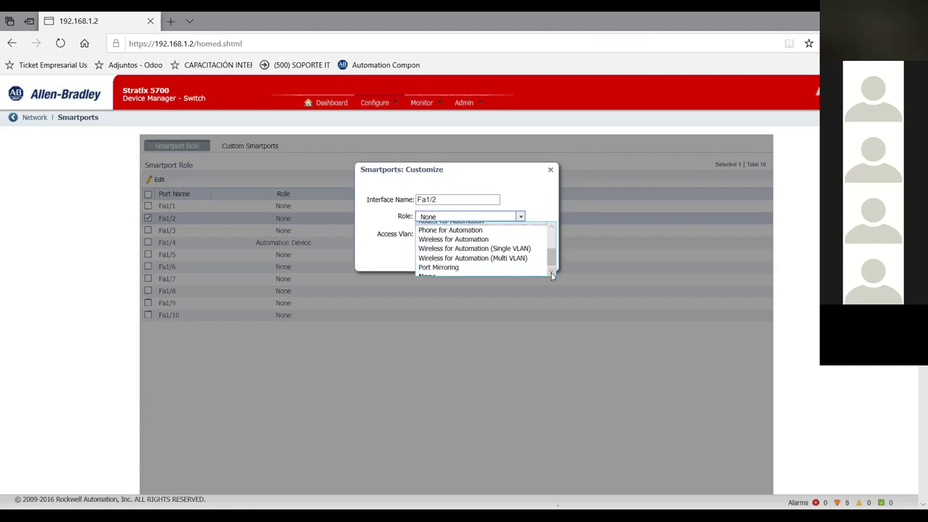
Assign the Automation Device role to port Fa1/2 and submit the change
left_click(551, 227)
left_click(551, 227)
left_click(551, 227)
left_click(551, 227)
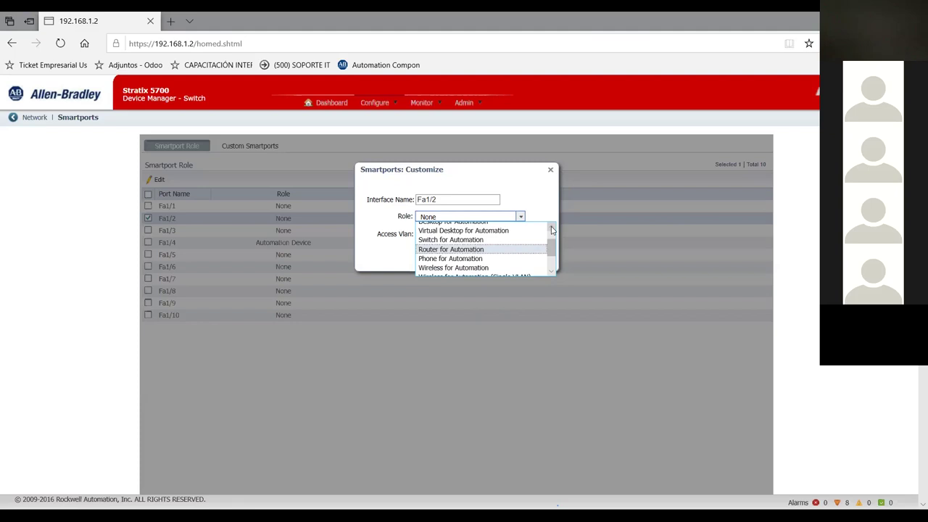
left_click(551, 227)
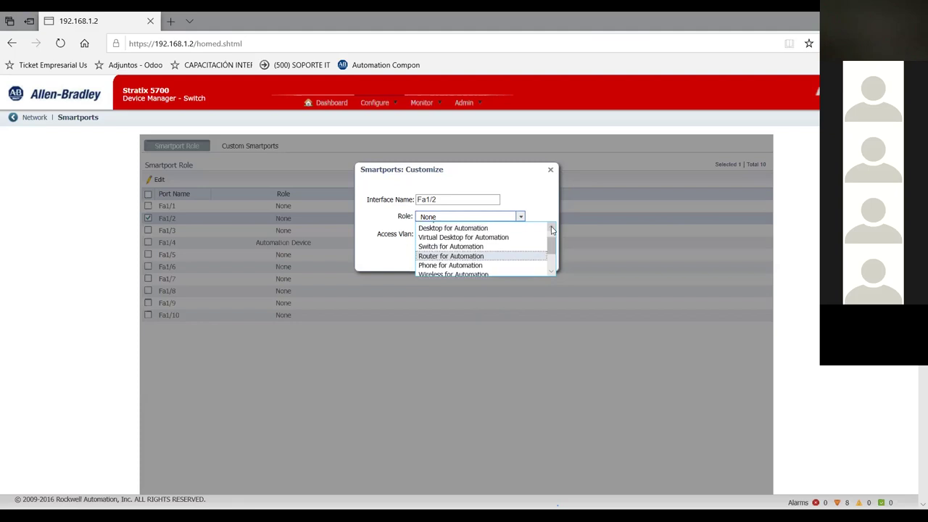
left_click(551, 227)
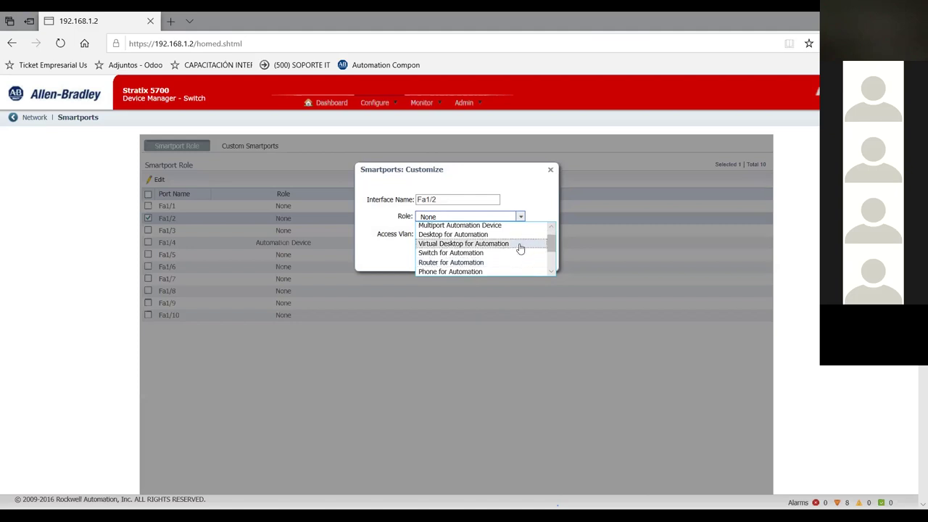
left_click(551, 228)
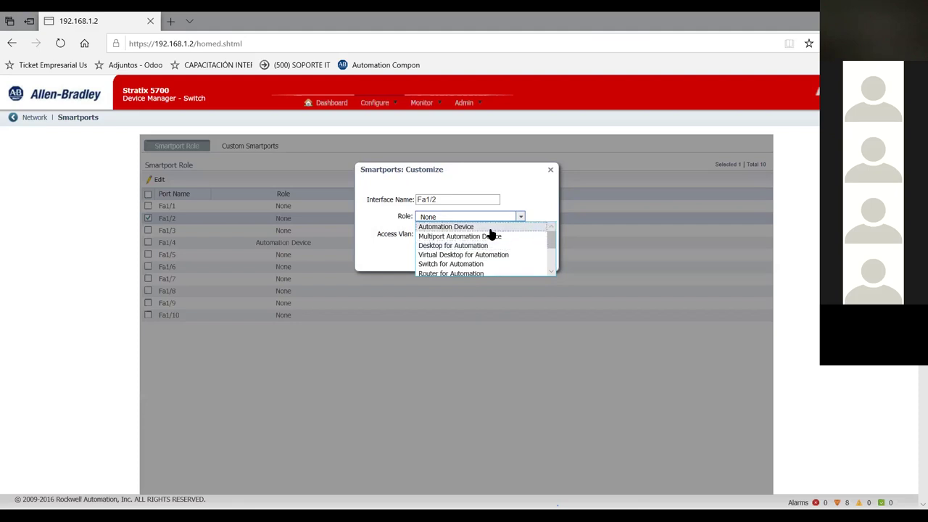
left_click(464, 227)
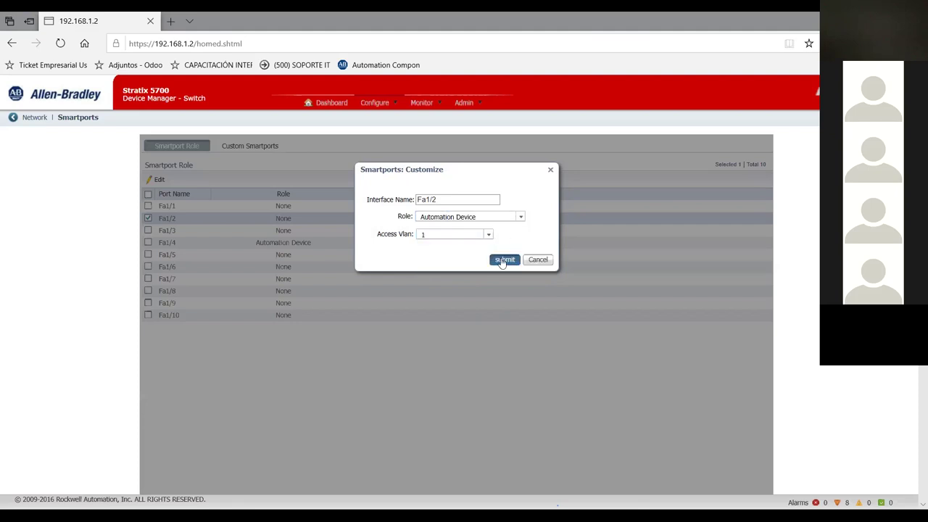
left_click(503, 261)
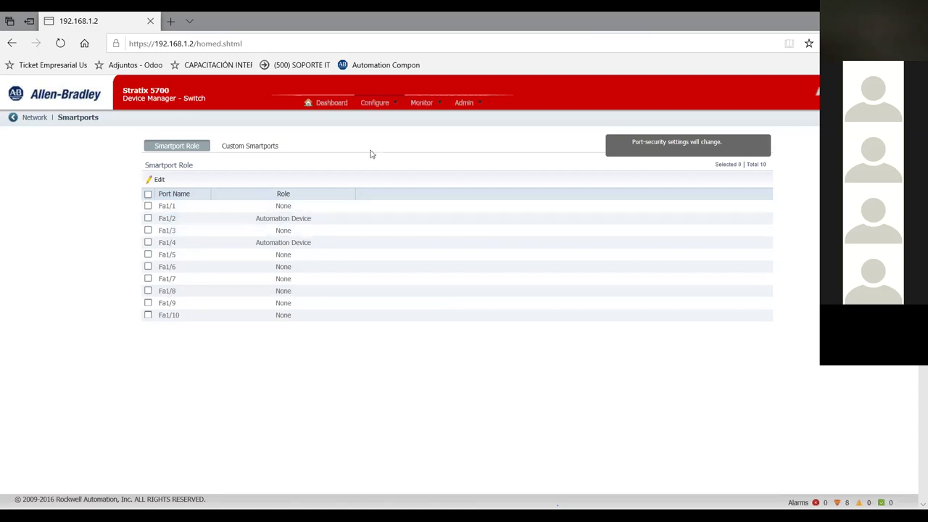
In the physical port settings, set the description of port Fa1/1 to LAPTOP
left_click(372, 103)
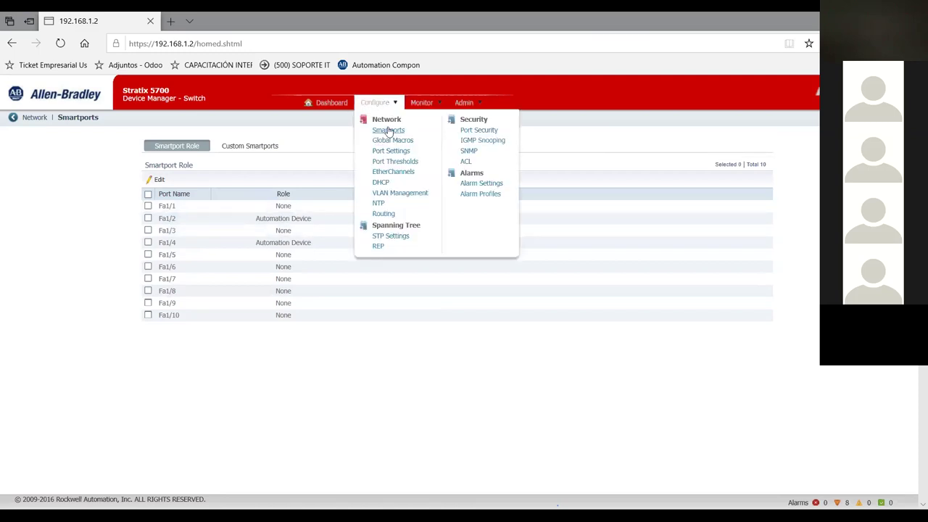
left_click(399, 153)
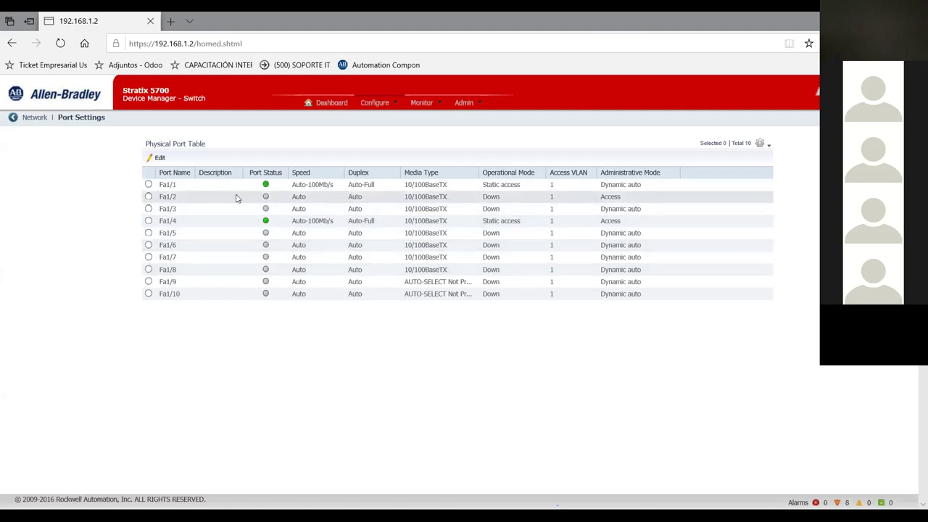
left_click(154, 185)
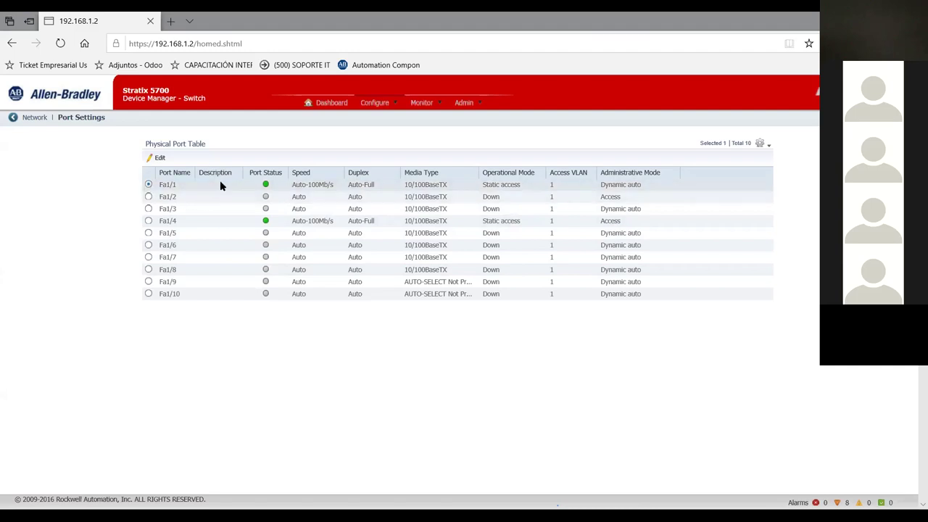
left_click(156, 158)
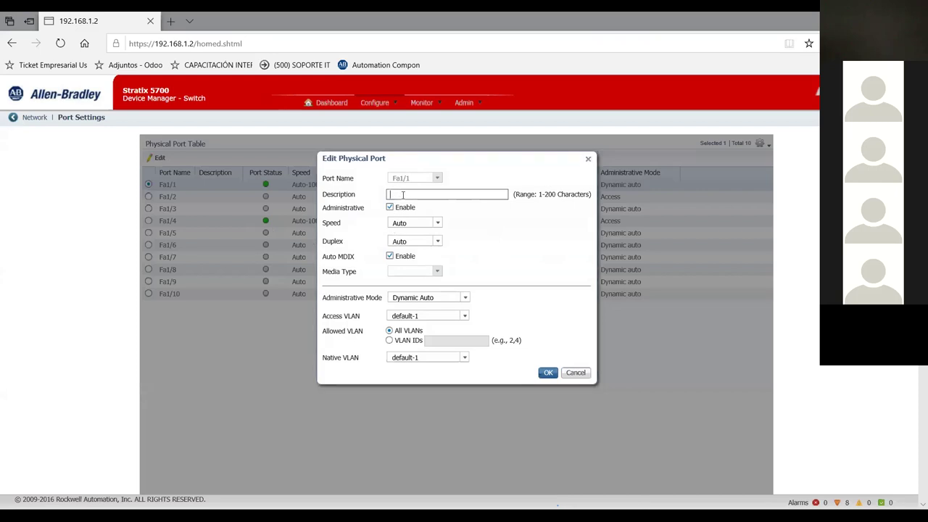
type("LAPTOP")
left_click(550, 374)
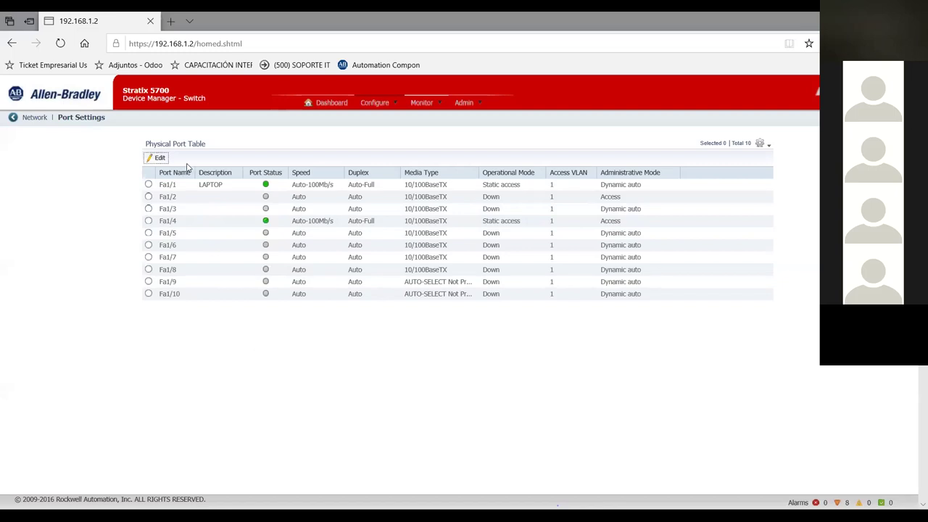
Give port Fa1/4 a description beginning with "CMX 5380" and save it
left_click(149, 221)
left_click(155, 158)
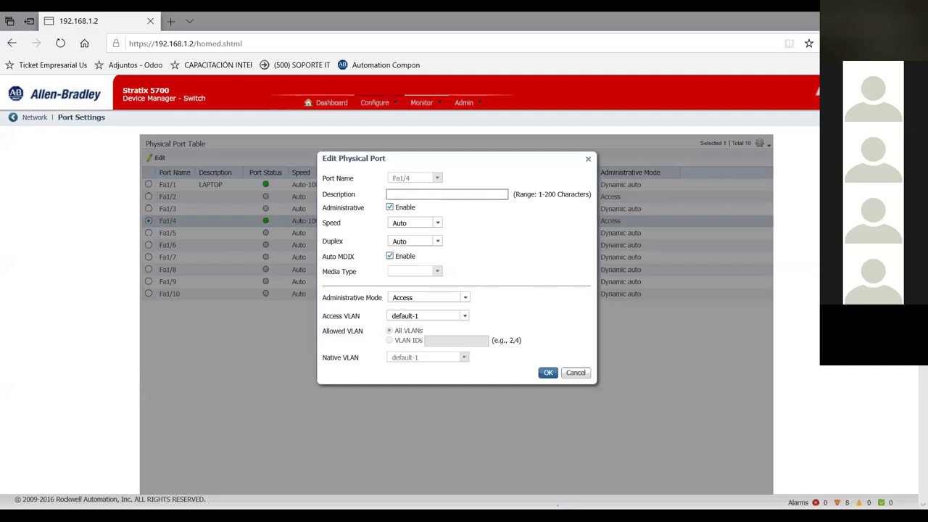
left_click(892, 505)
left_click(548, 374)
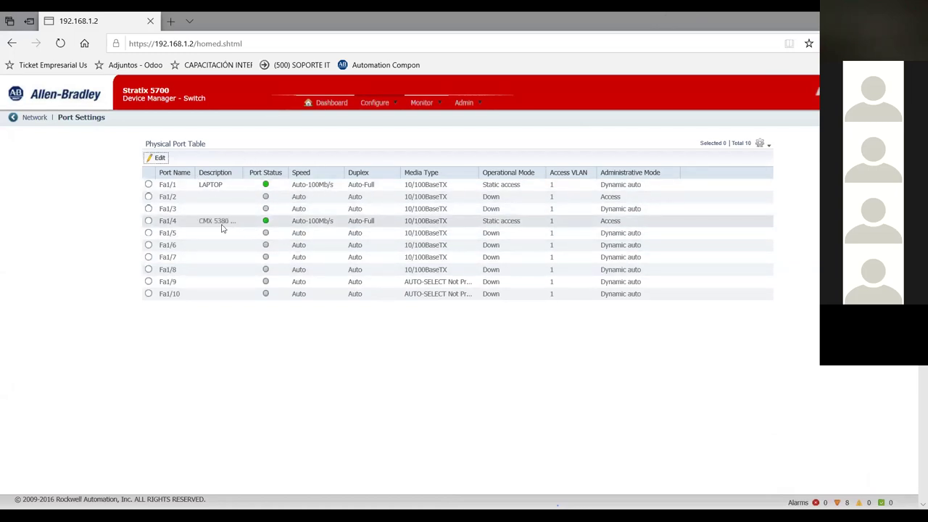
Try to set the incoming broadcast threshold of port Fa1/1 to 40% on the port thresholds page
left_click(375, 103)
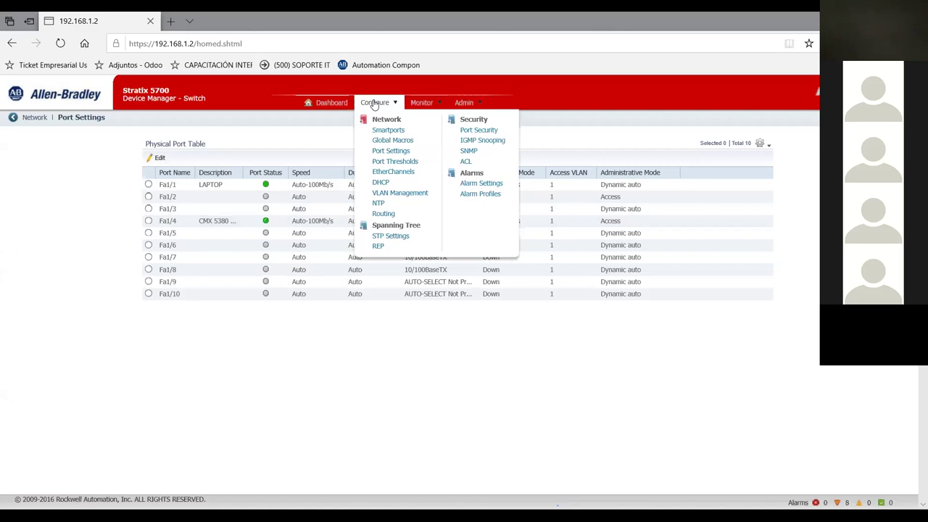
left_click(394, 161)
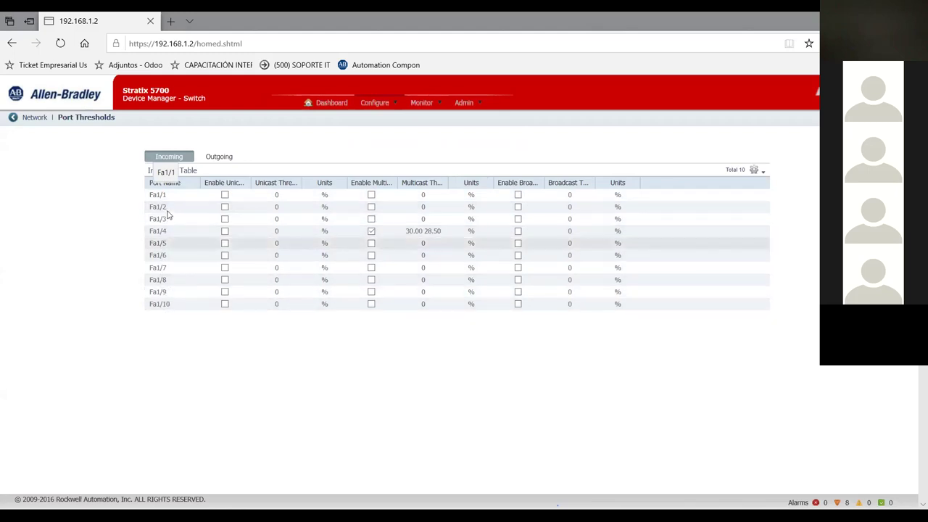
left_click(518, 197)
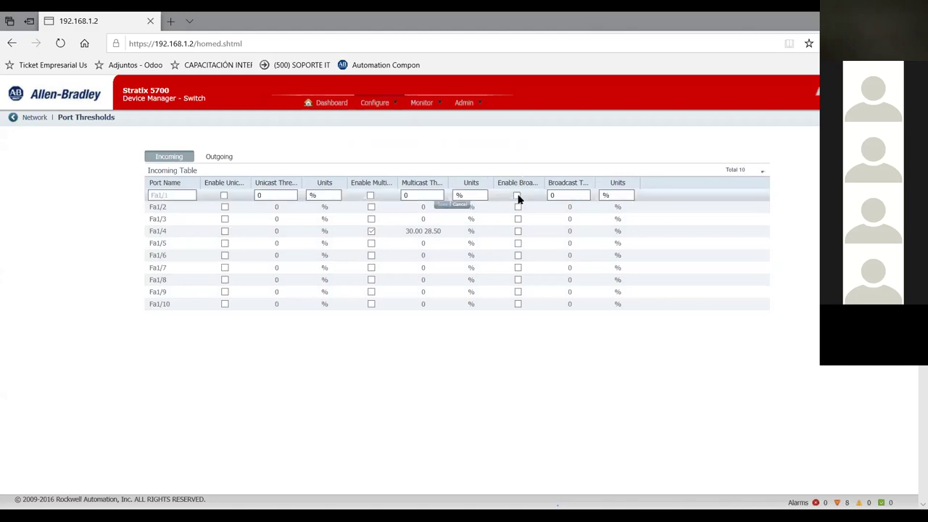
left_click(571, 196)
type("40")
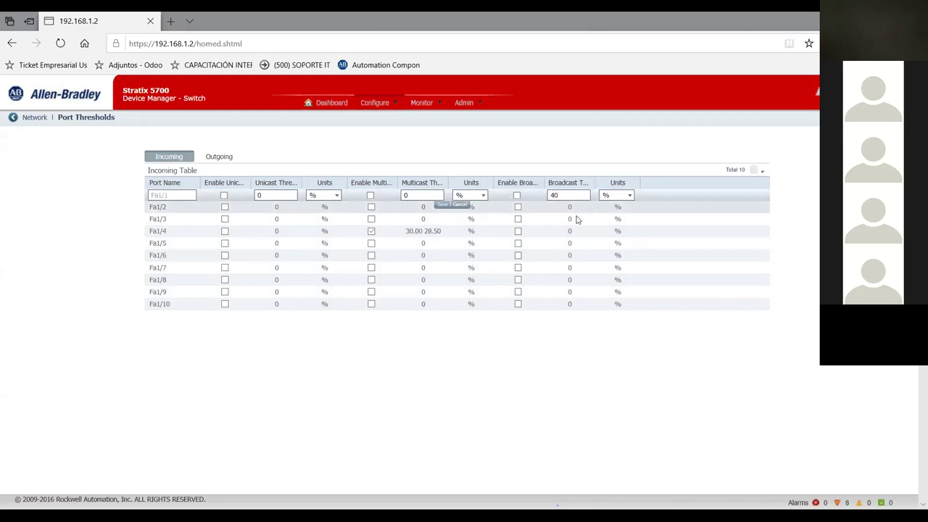
left_click(443, 204)
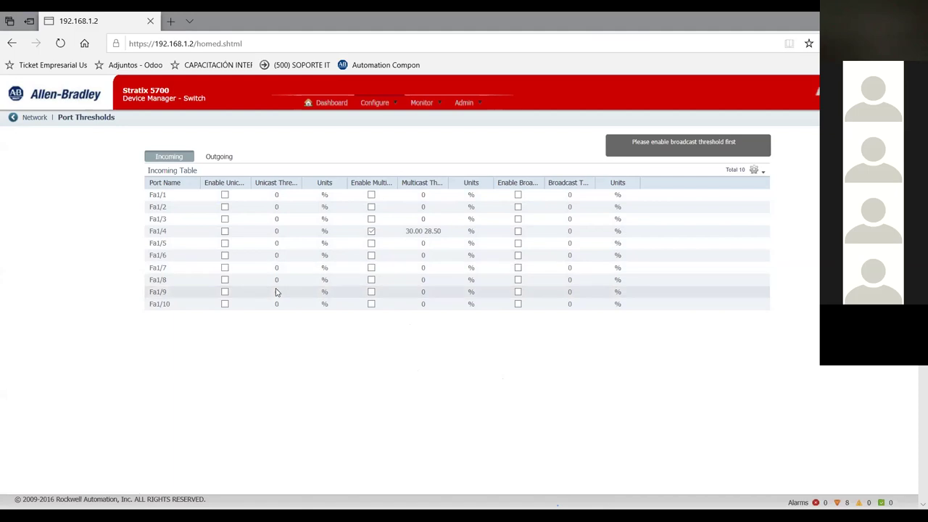
View the DHCP global settings and the VLAN Management table
mouse_move(399, 104)
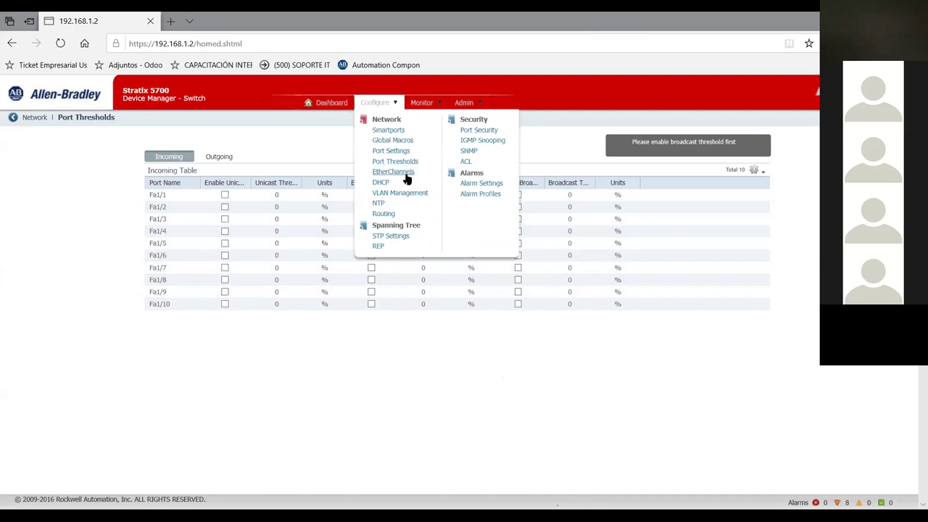
left_click(381, 182)
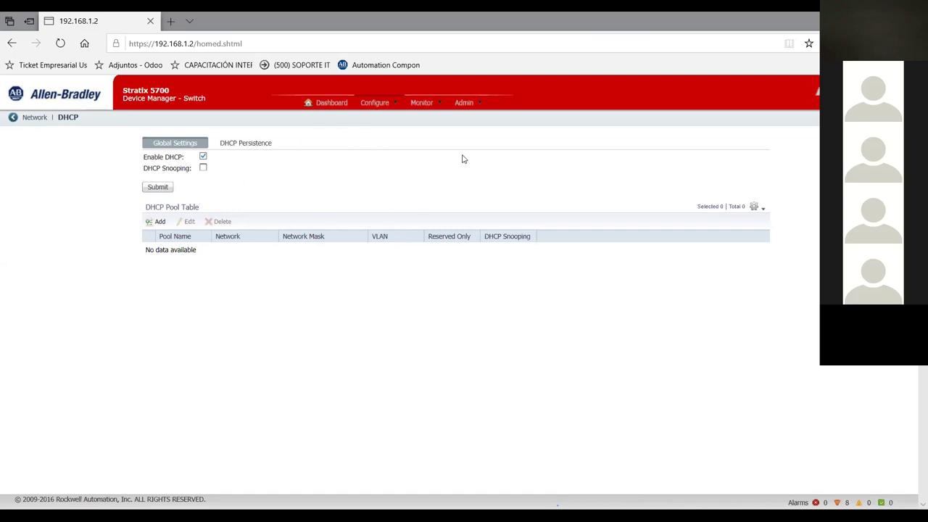
left_click(386, 105)
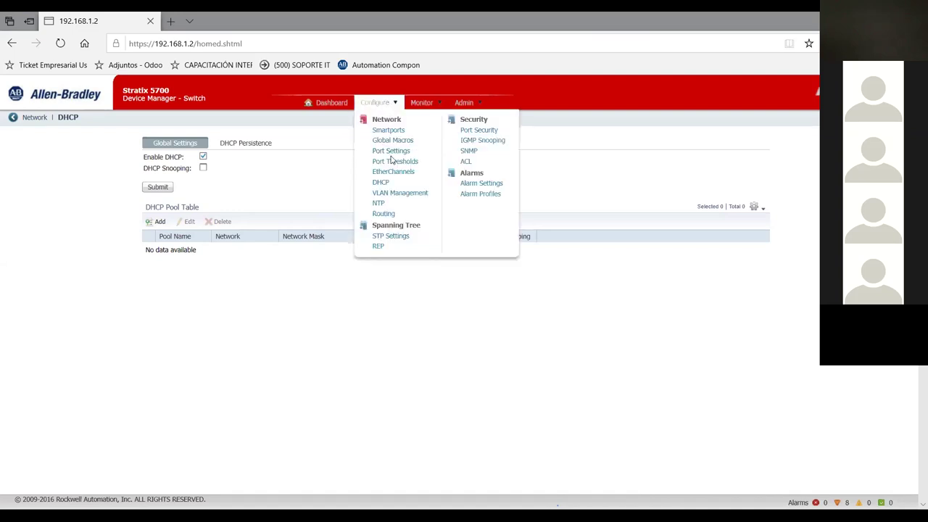
left_click(412, 195)
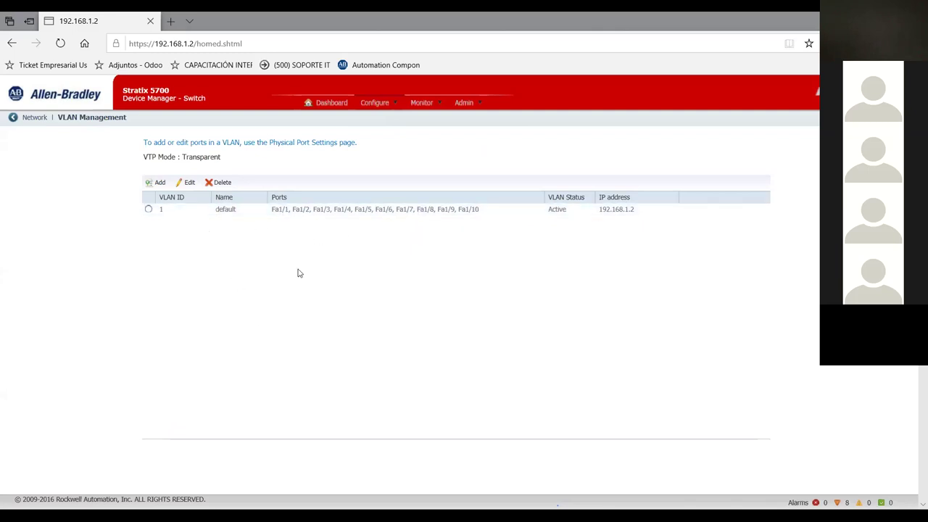
View the port security table of the switch
left_click(371, 103)
left_click(371, 104)
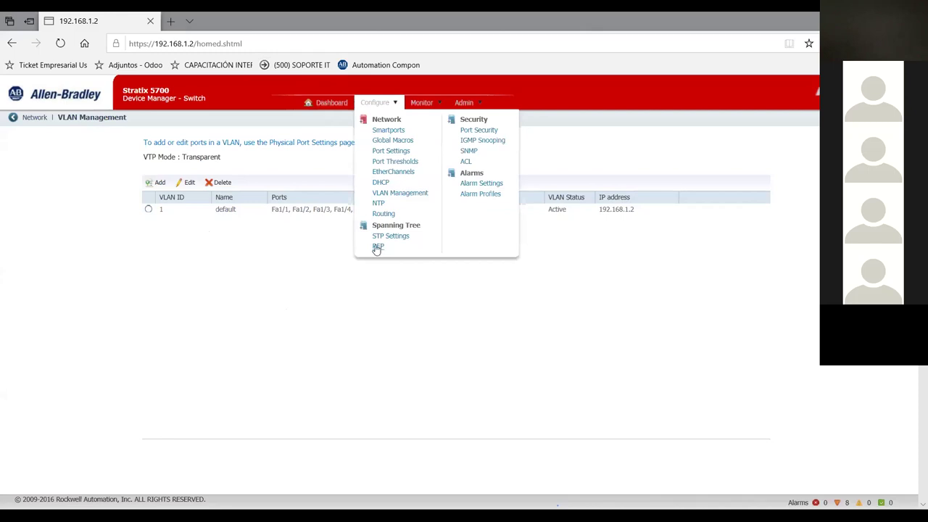
left_click(492, 135)
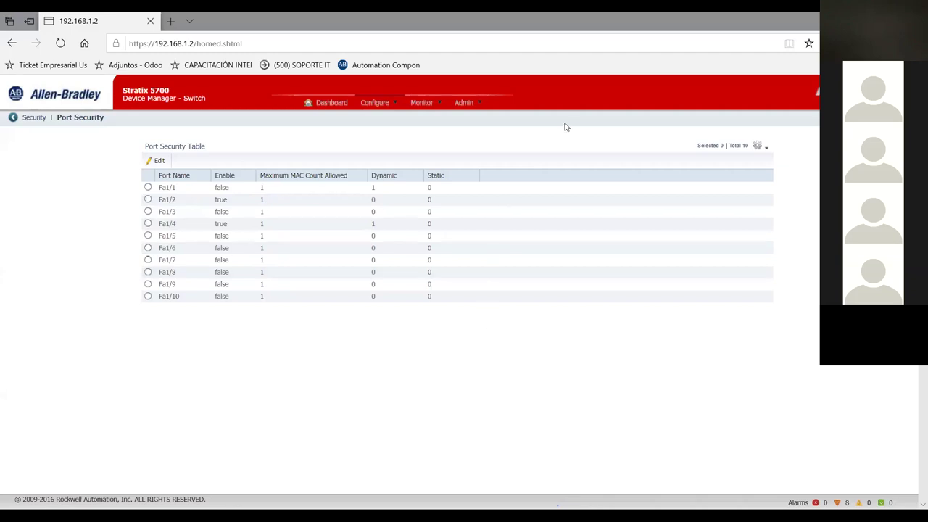
mouse_move(457, 104)
mouse_move(422, 105)
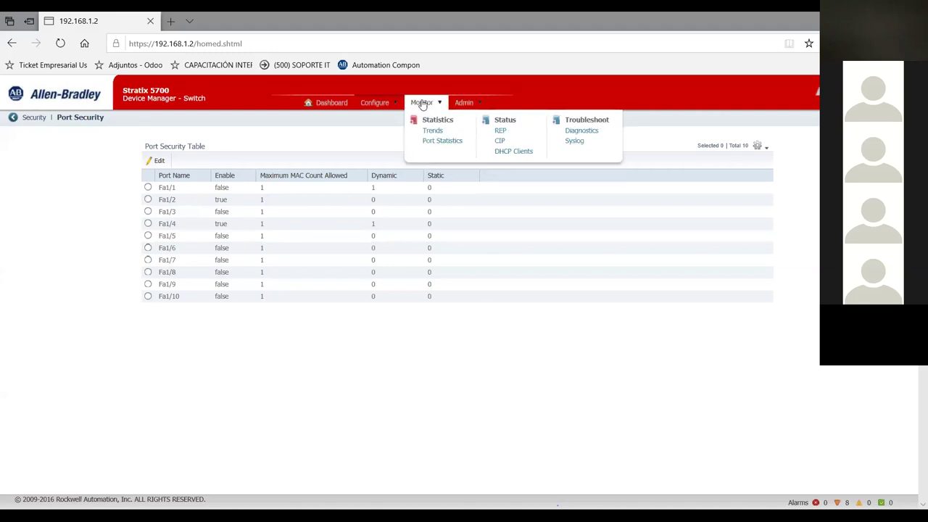
mouse_move(385, 106)
left_click(428, 107)
mouse_move(428, 104)
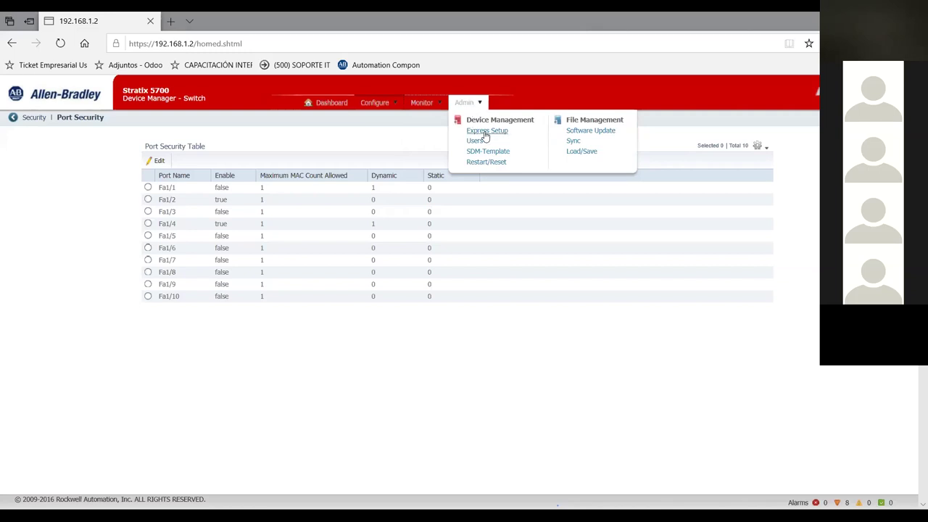
Review the Express Setup network settings and the manual synchronization options between the SD card and onboard flash
left_click(485, 133)
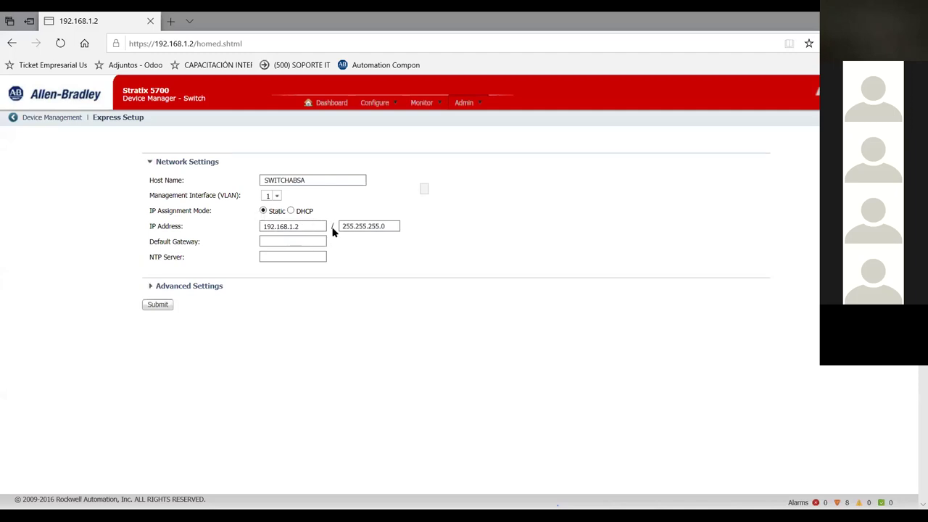
left_click(479, 104)
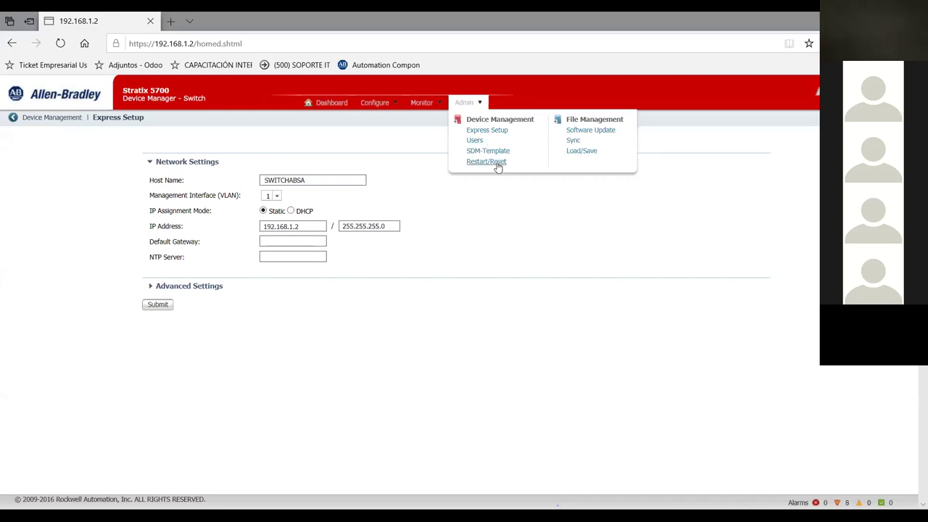
left_click(576, 141)
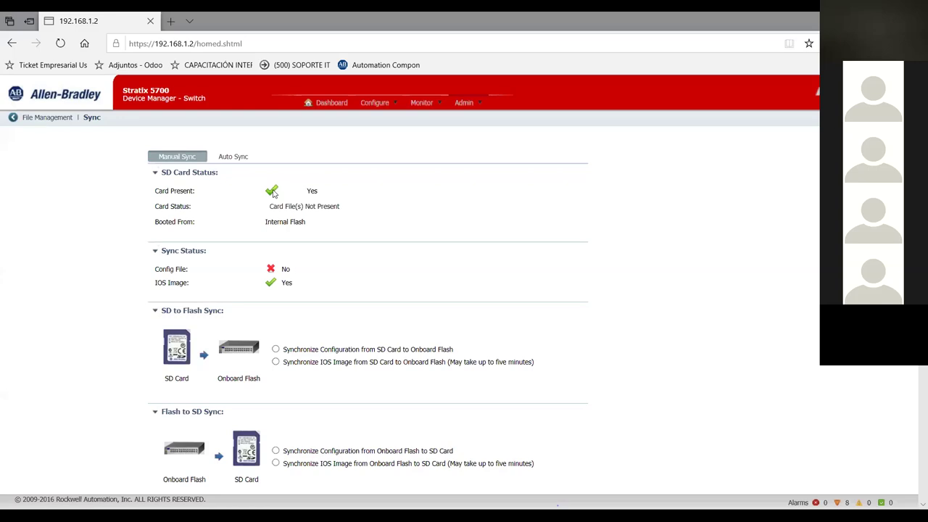
scroll(556, 290, "down", 5)
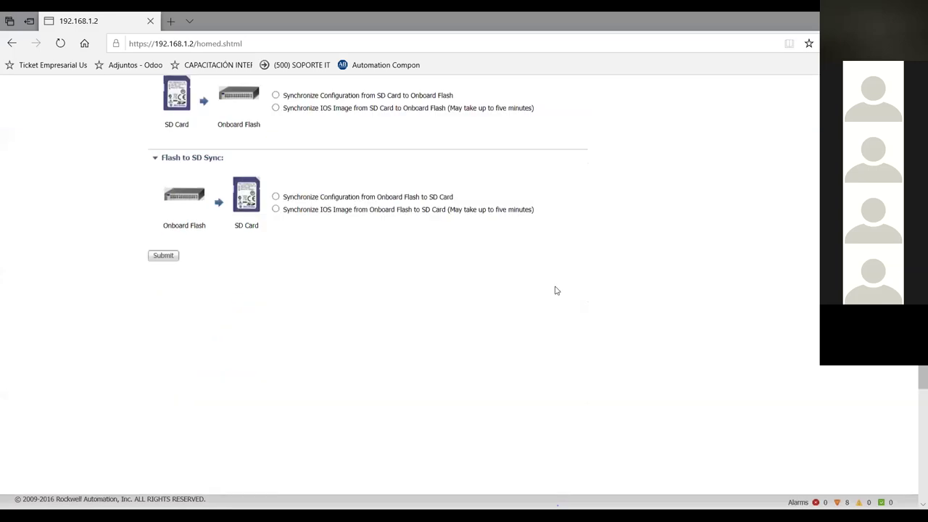
scroll(549, 285, "up", 5)
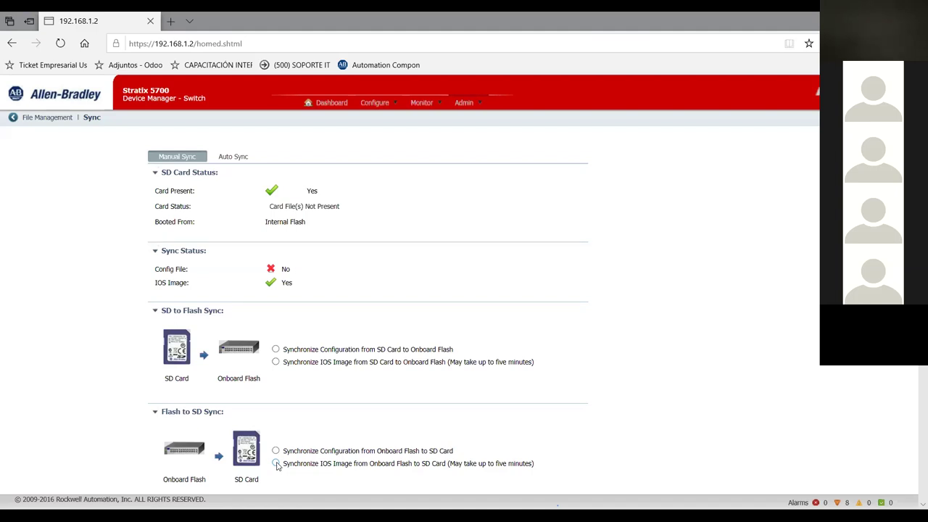
scroll(464, 290, "down", 3)
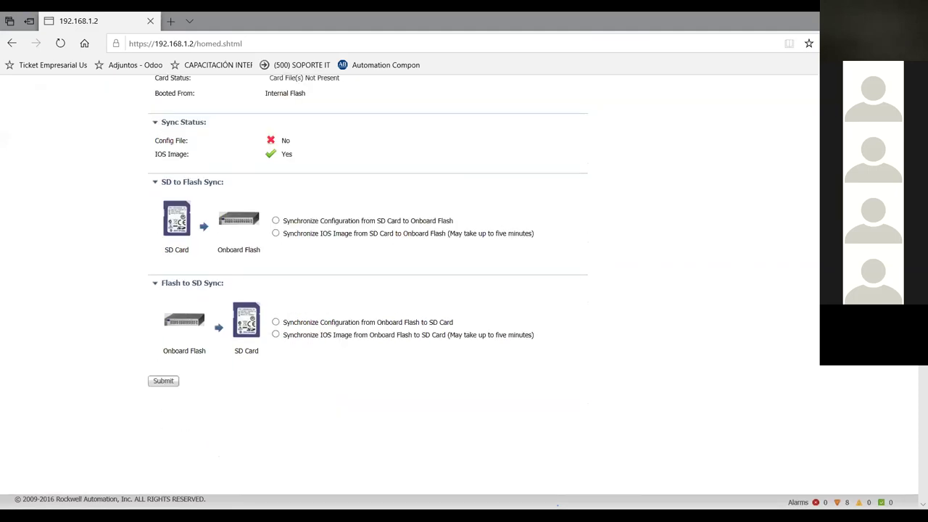
scroll(294, 341, "up", 3)
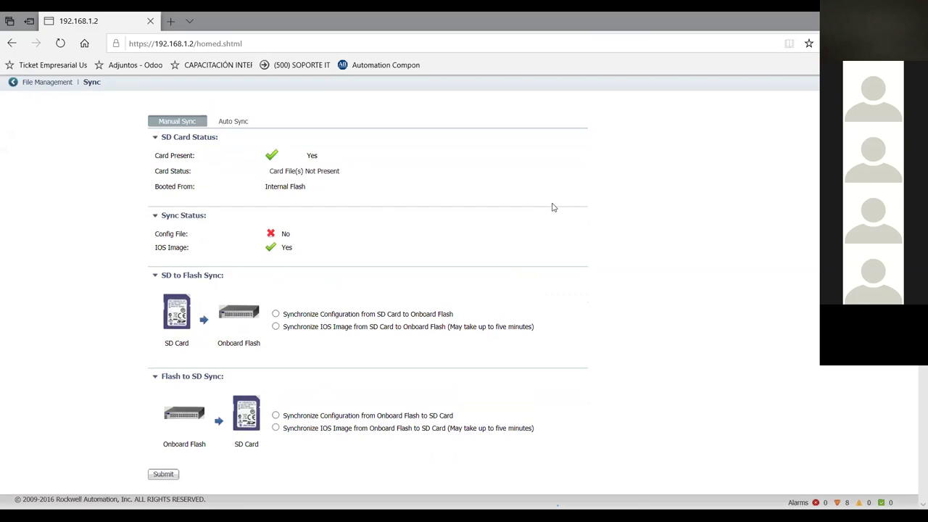
scroll(552, 207, "up", 1)
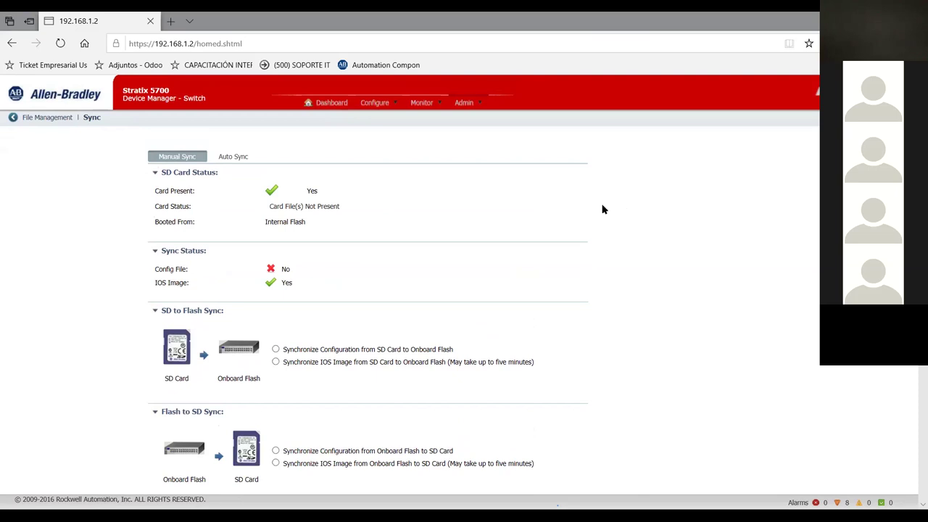
left_click(483, 104)
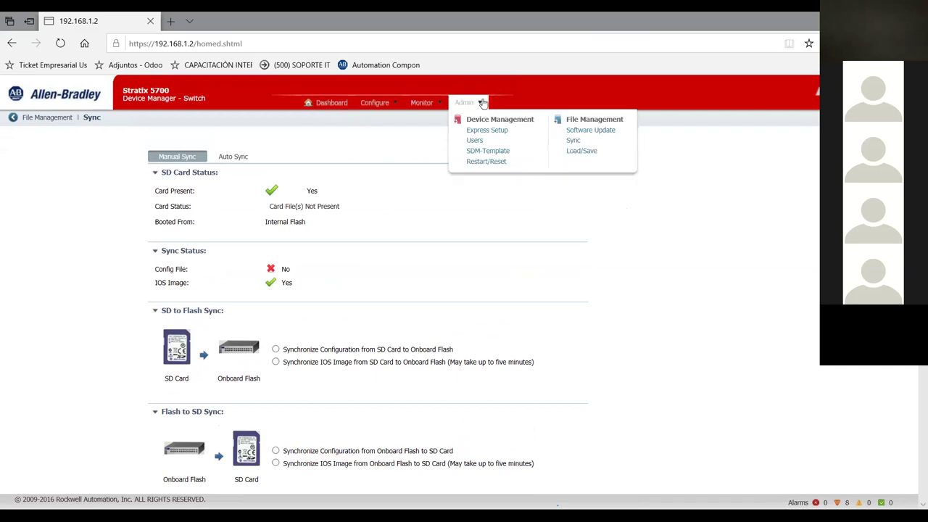
left_click(689, 260)
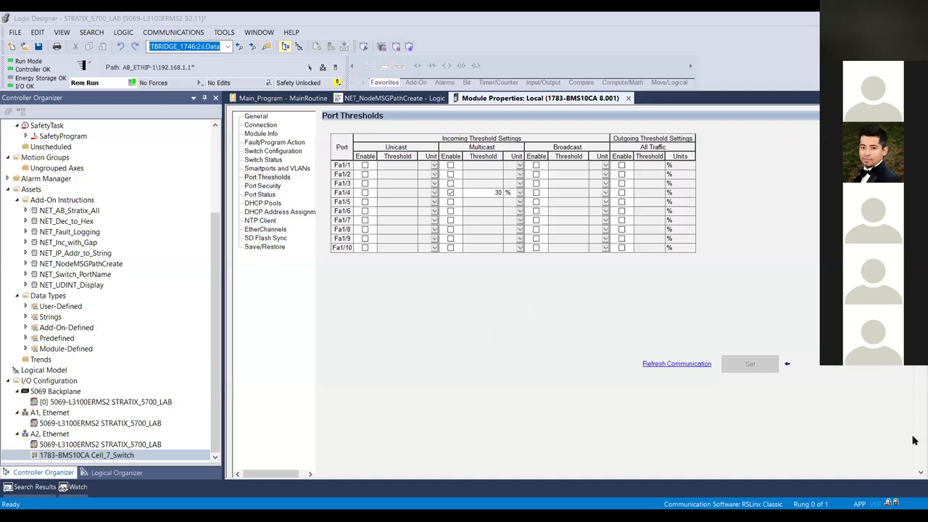
Switch to Logix Designer and close the module properties of the 1783-BMS10CA switch
scroll(916, 439, "down", 1)
left_click(757, 467)
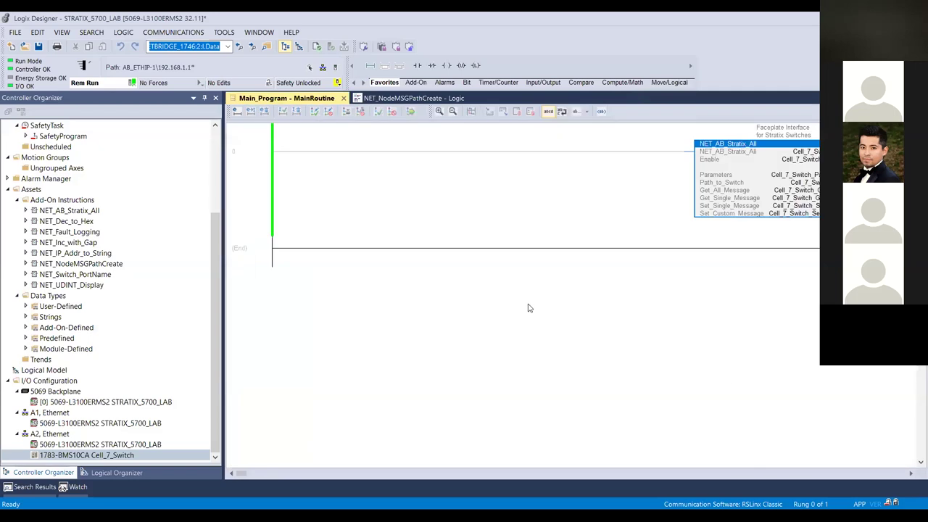
left_click(216, 382)
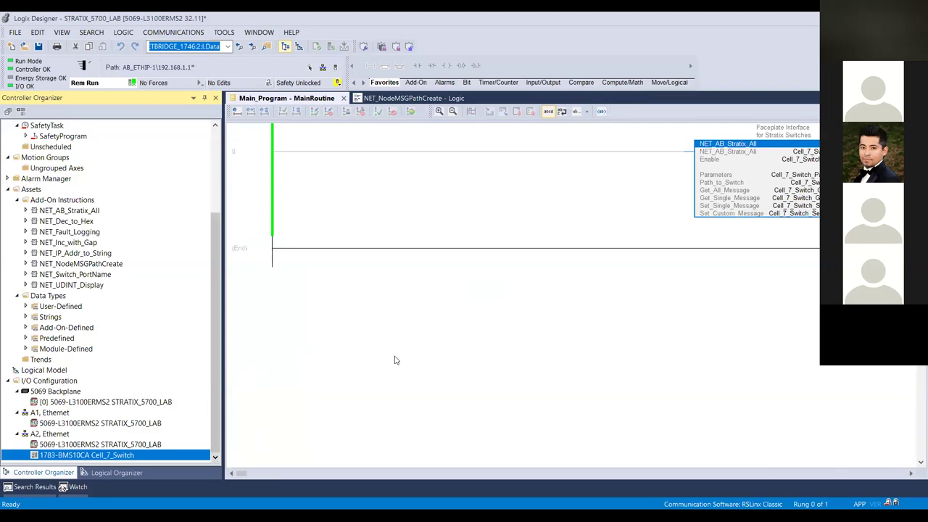
left_click(431, 349)
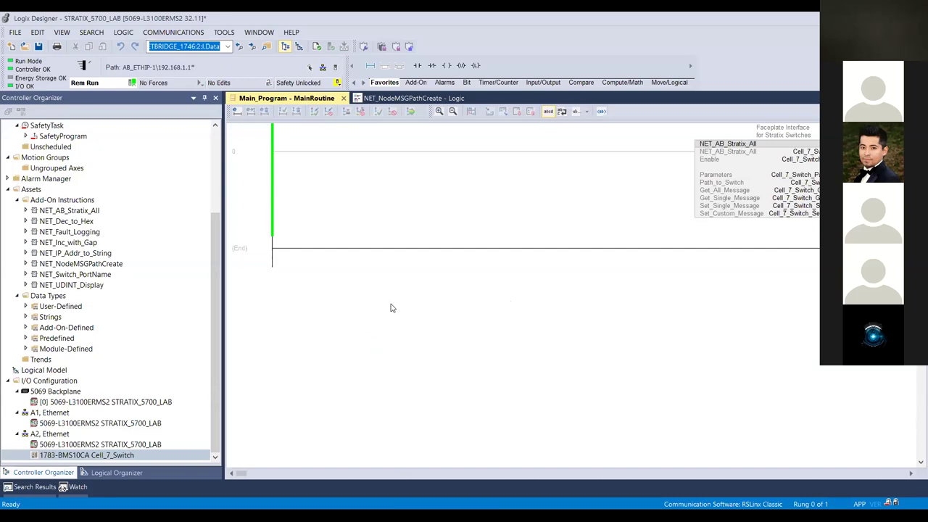
Open the module properties of the 1783-BMS10CA Cell_7_Switch under the A2 Ethernet network and view its general settings
left_click(118, 457)
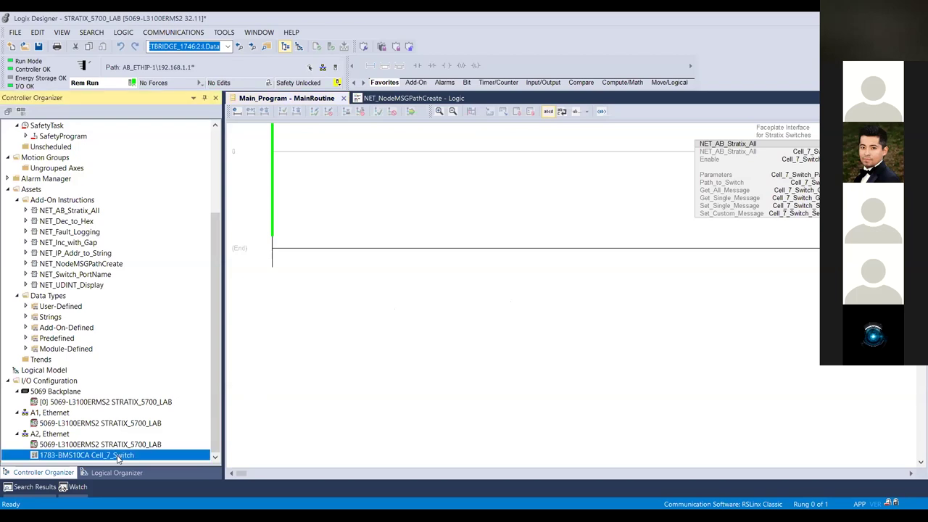
double_click(119, 457)
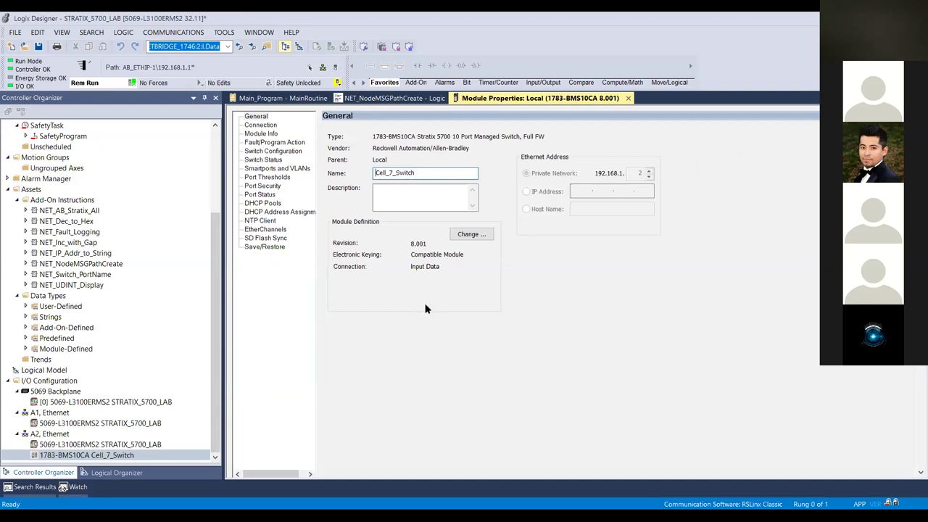
scroll(914, 444, "down", 1)
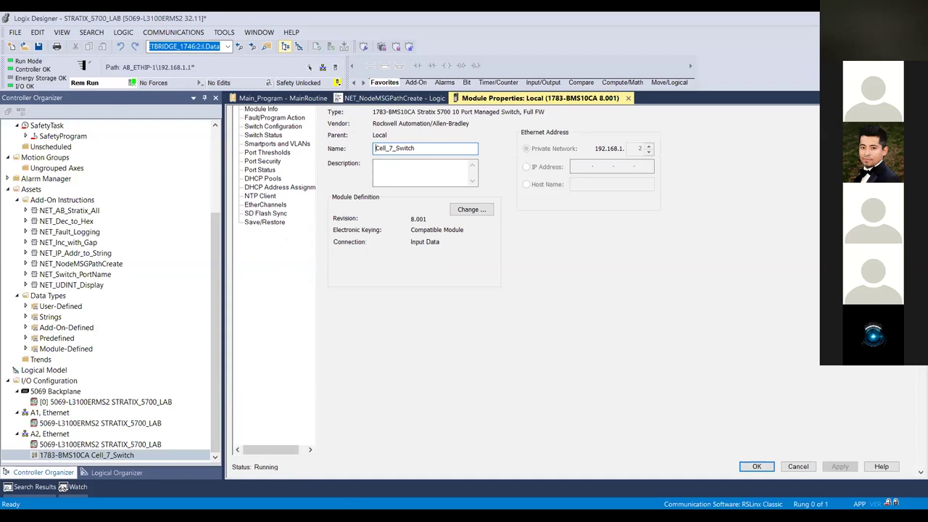
scroll(261, 119, "up", 1)
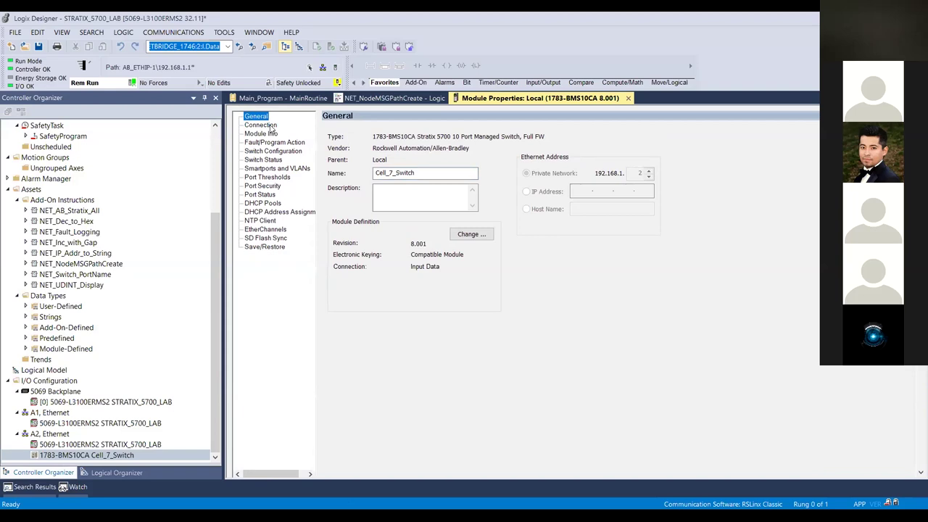
Review the switch module's connection, module info, fault/program action, switch configuration and switch status pages
left_click(270, 127)
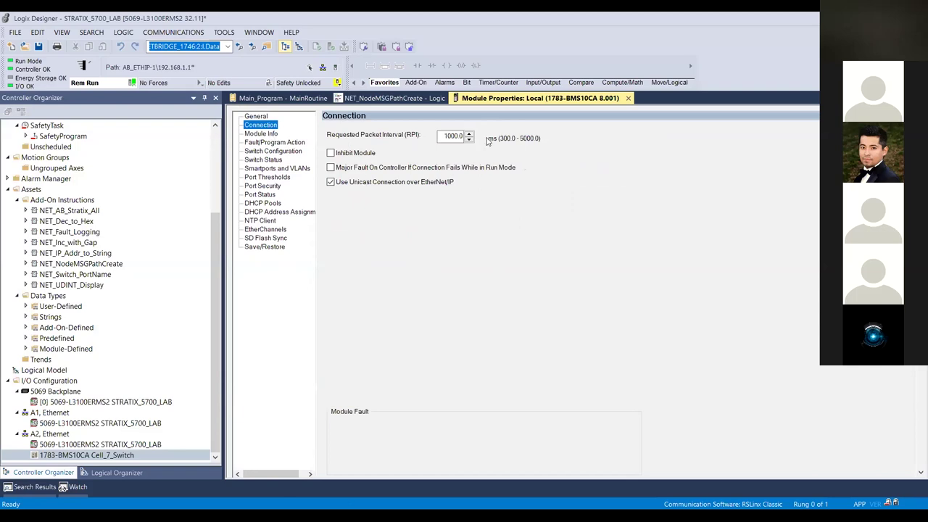
left_click(450, 137)
left_click(267, 135)
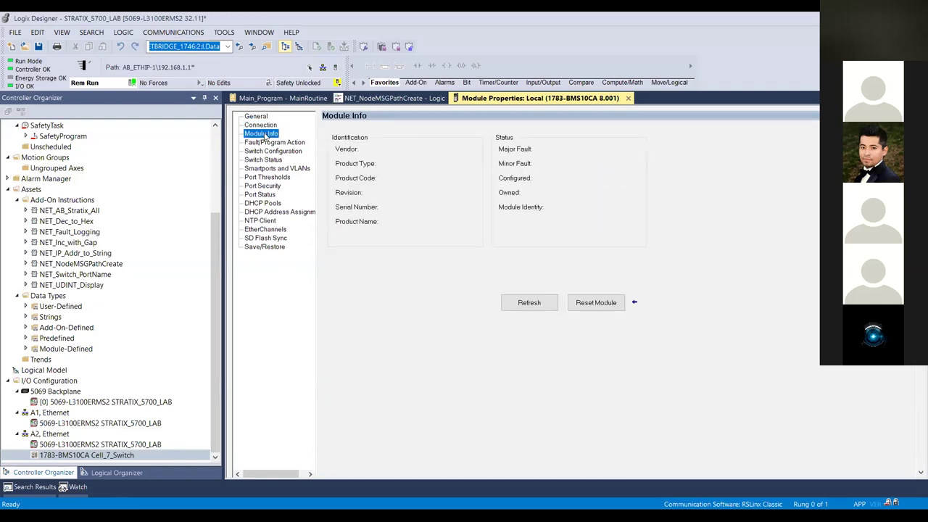
left_click(275, 143)
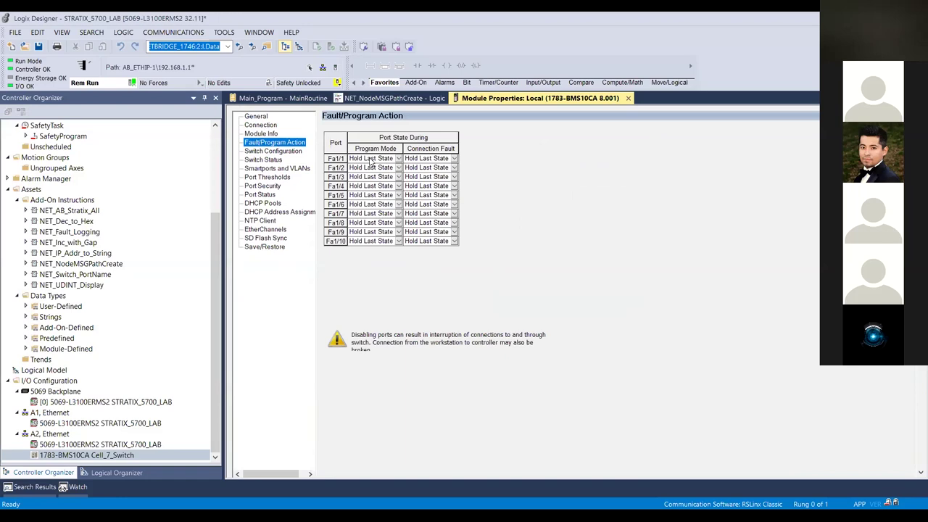
left_click(286, 152)
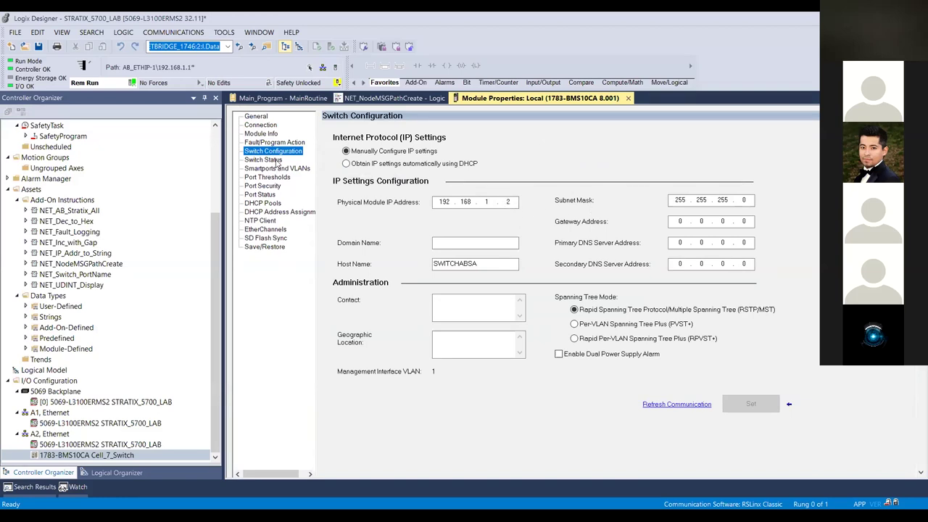
left_click(467, 266)
left_click(267, 160)
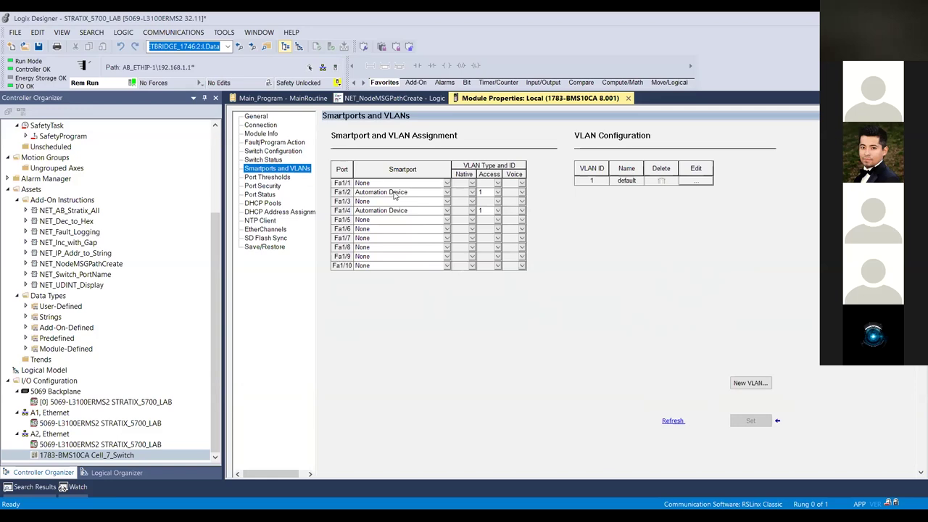
Assign the Switch for Automation Smartport to port Fa1/3 and apply the change, entering the switch password
left_click(447, 202)
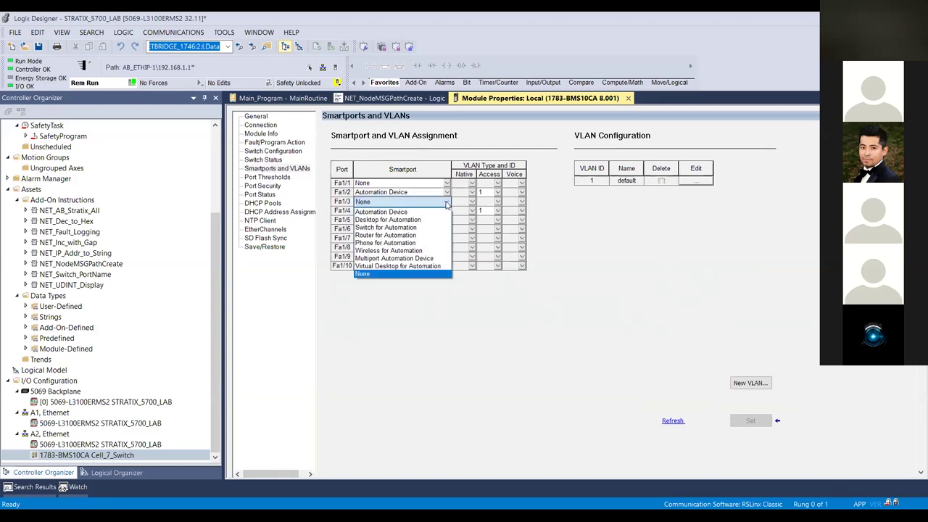
left_click(428, 227)
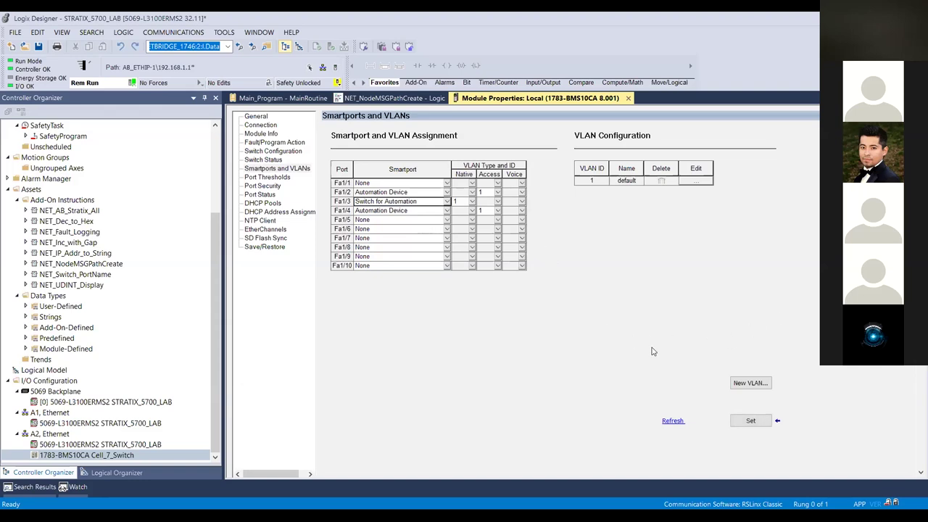
left_click(753, 421)
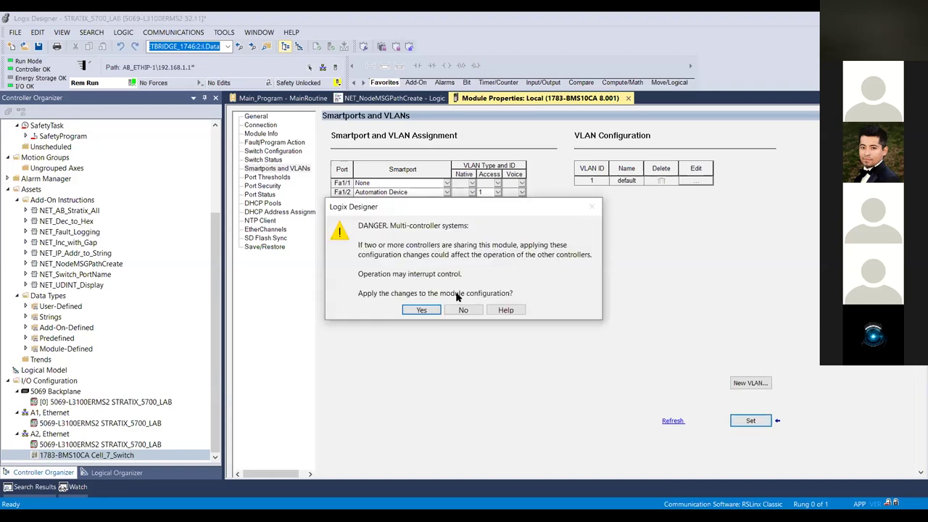
left_click(420, 311)
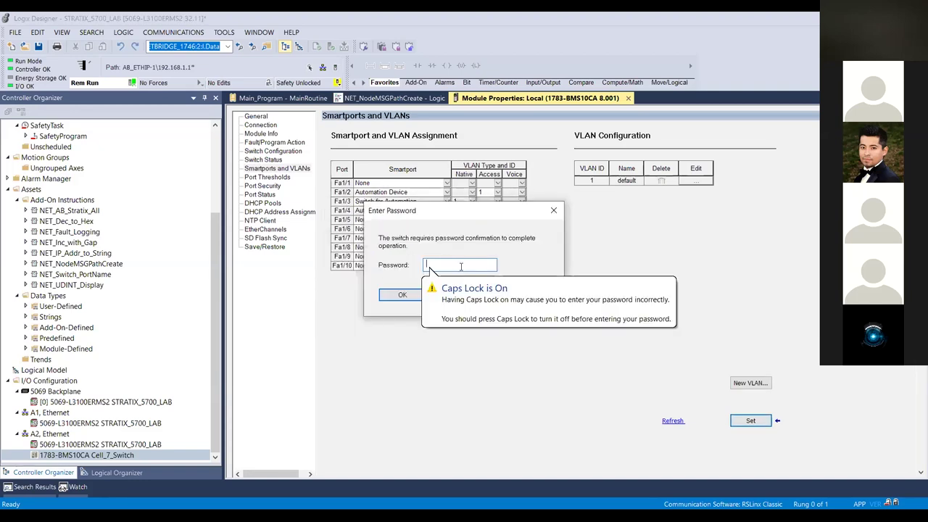
key("Caps_Lock")
type("•••••••")
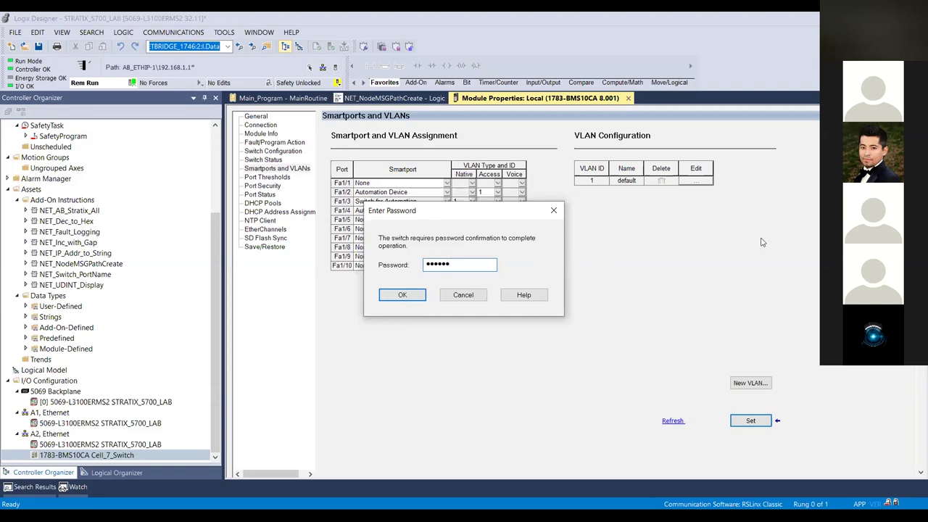
left_click(403, 295)
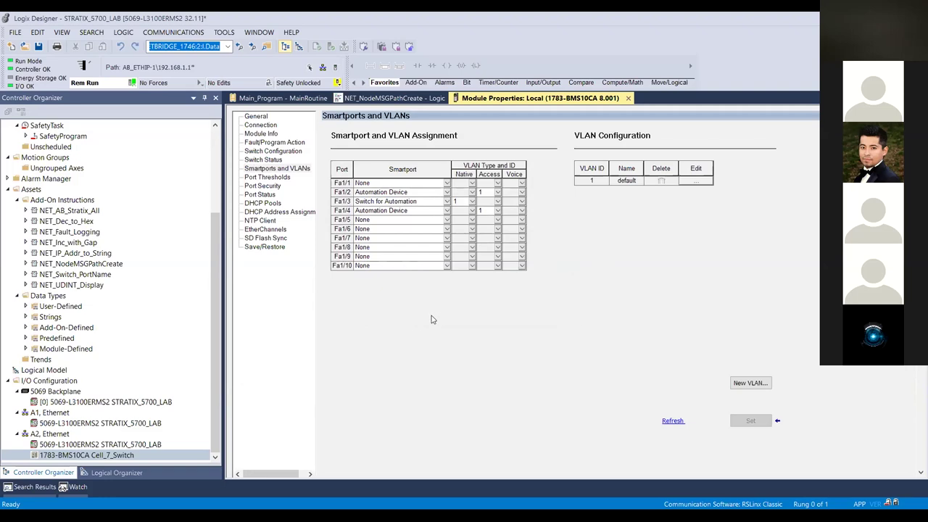
Review the module's port thresholds, port security, port status, DHCP pools, DHCP address assignment and SD flash sync pages
left_click(283, 177)
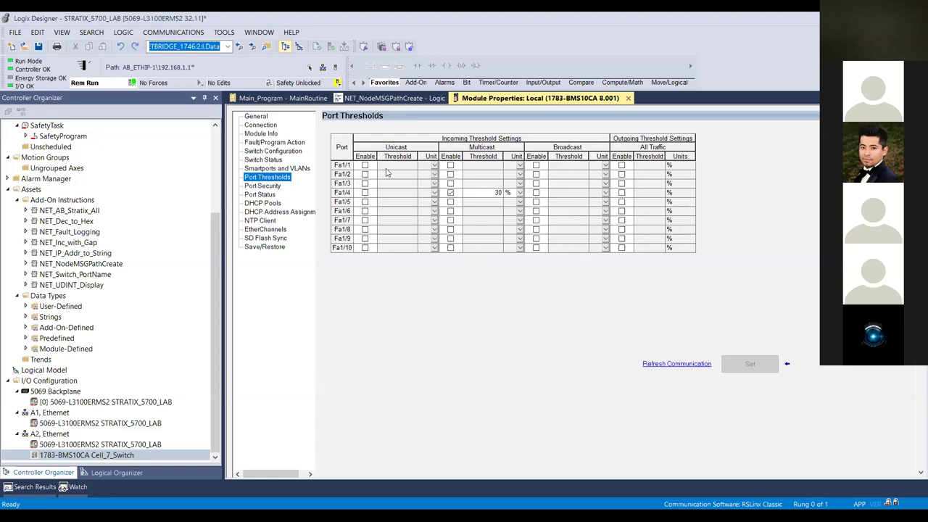
left_click(275, 185)
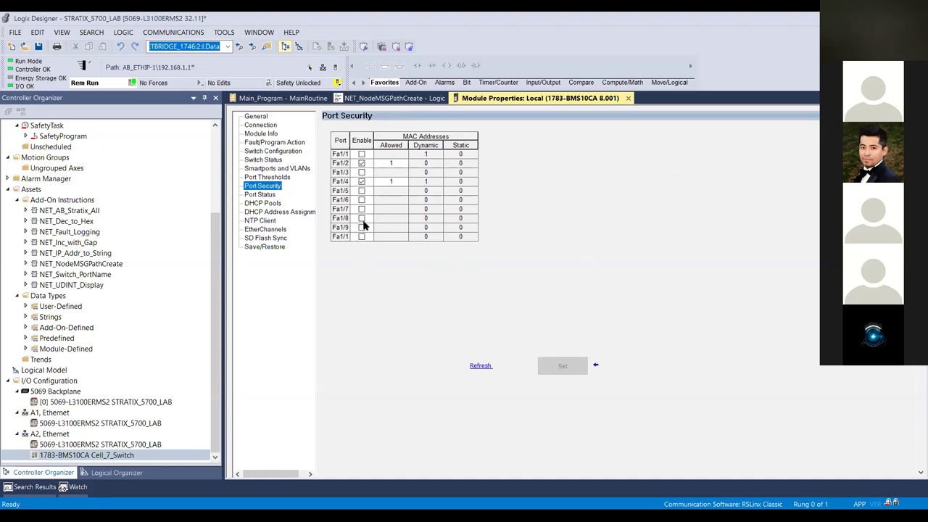
left_click(266, 190)
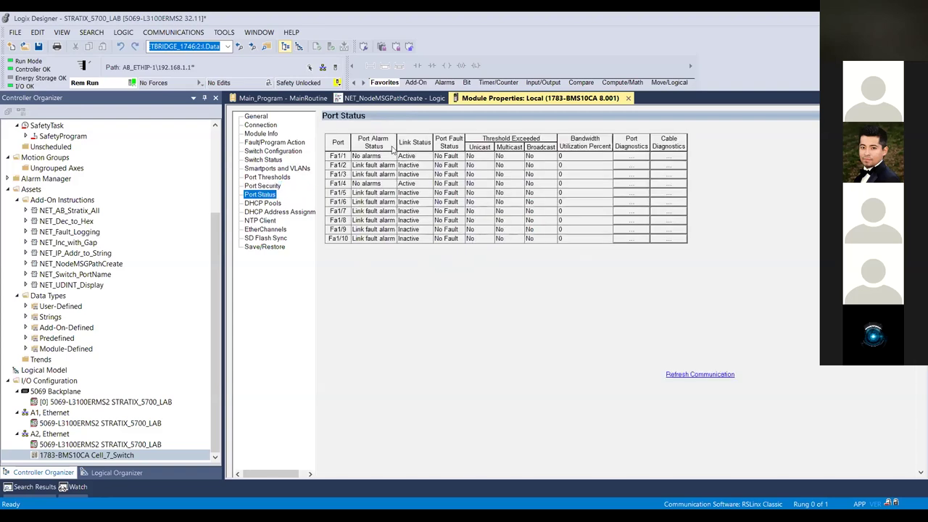
left_click(271, 204)
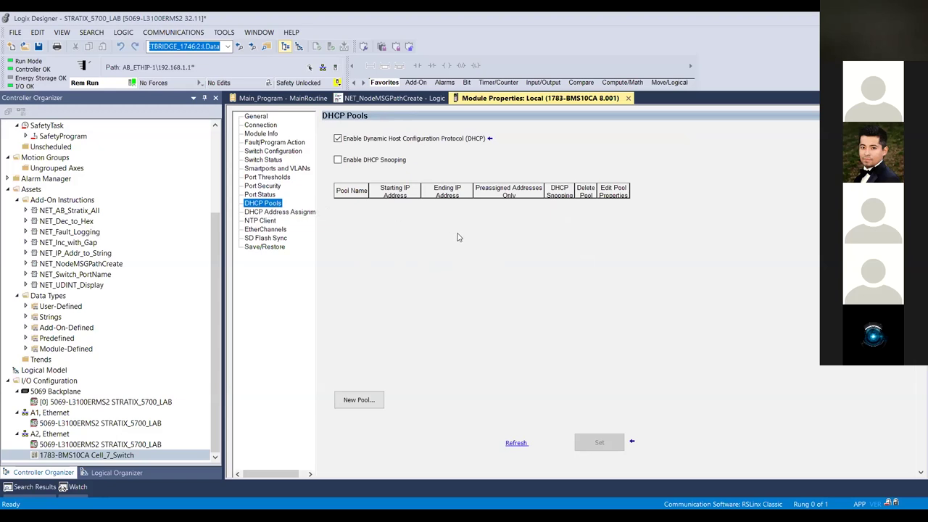
left_click(292, 215)
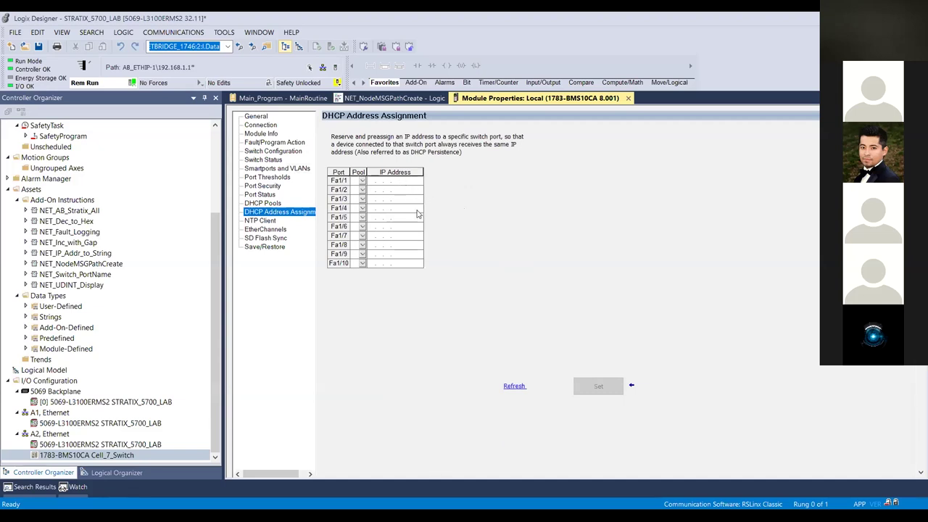
left_click(273, 239)
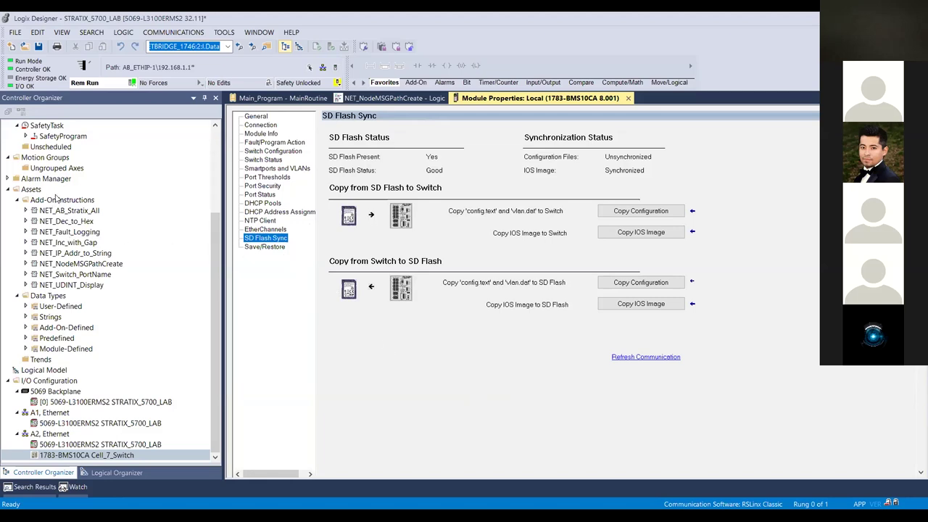
left_click(210, 248)
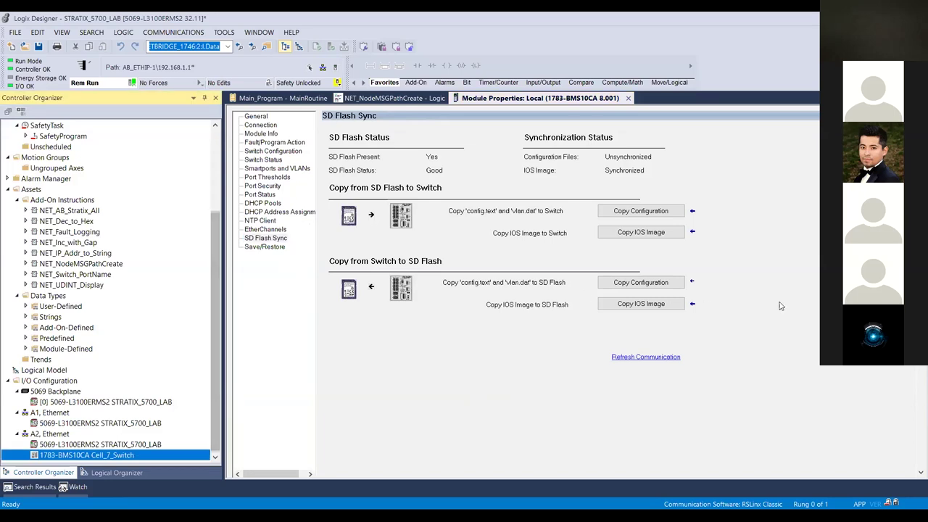
Close the switch's module properties and look through the project tree from the controller tasks to the I/O configuration
scroll(915, 471, "down", 2)
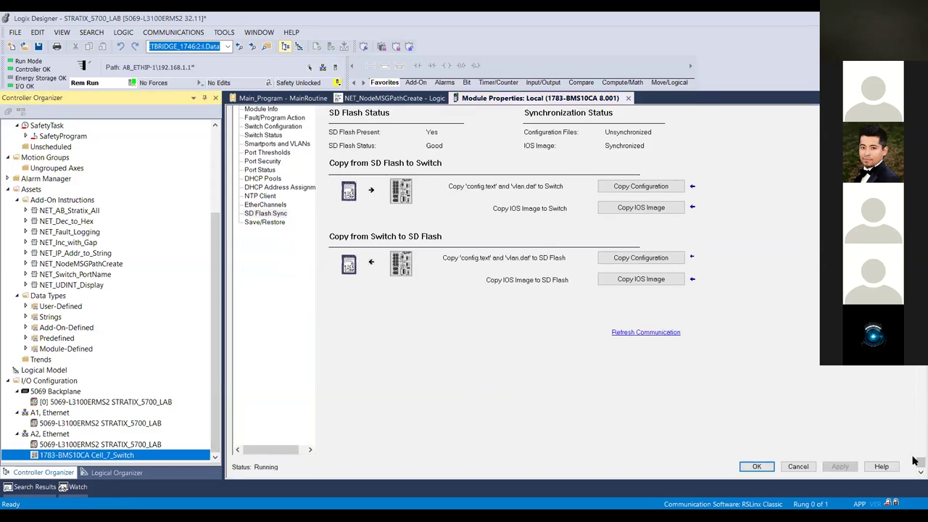
left_click(771, 468)
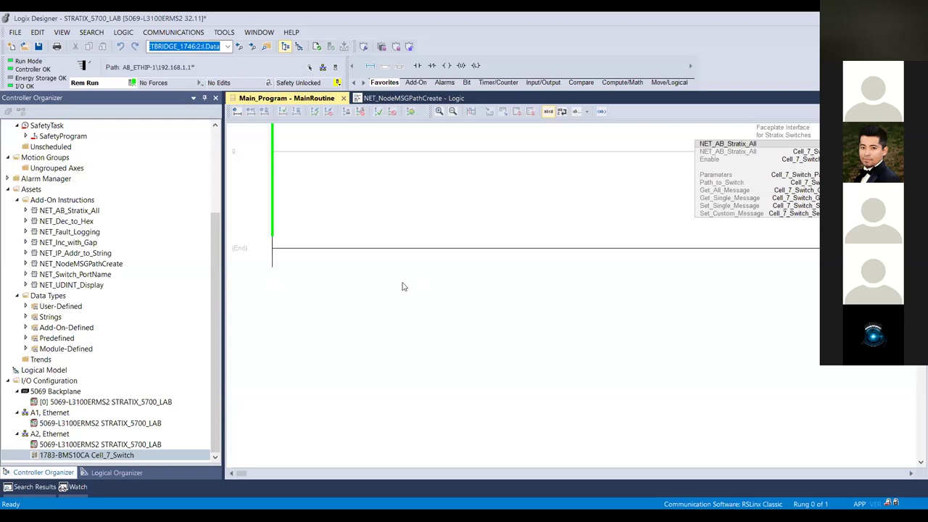
left_click_drag(212, 249, 218, 316)
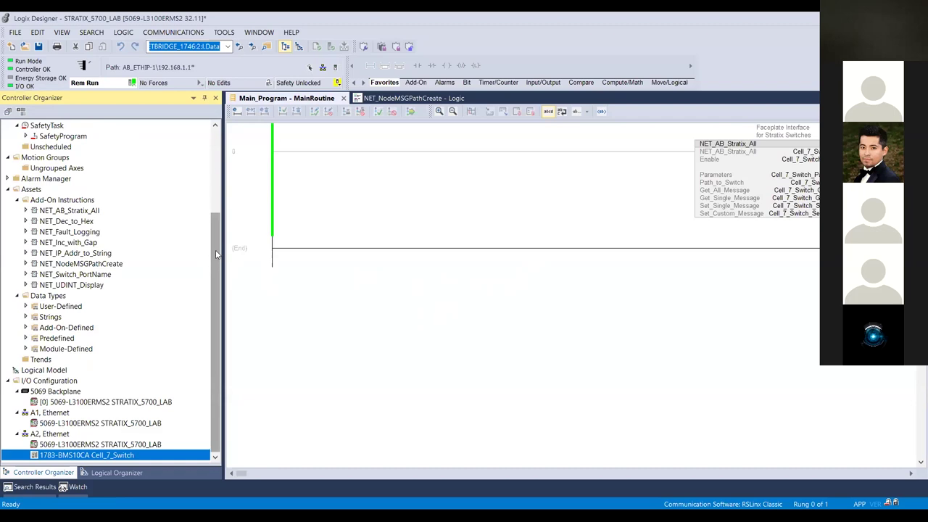
left_click_drag(216, 256, 219, 161)
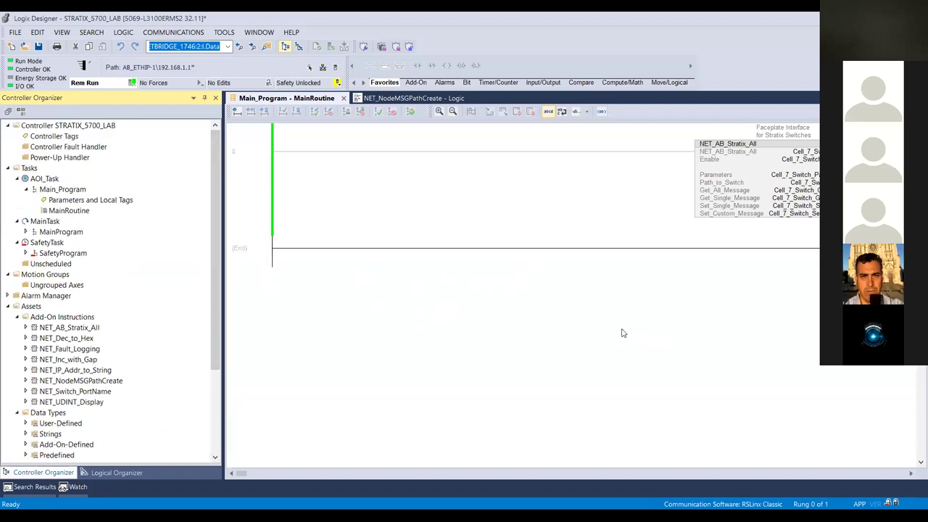
left_click_drag(220, 340, 221, 412)
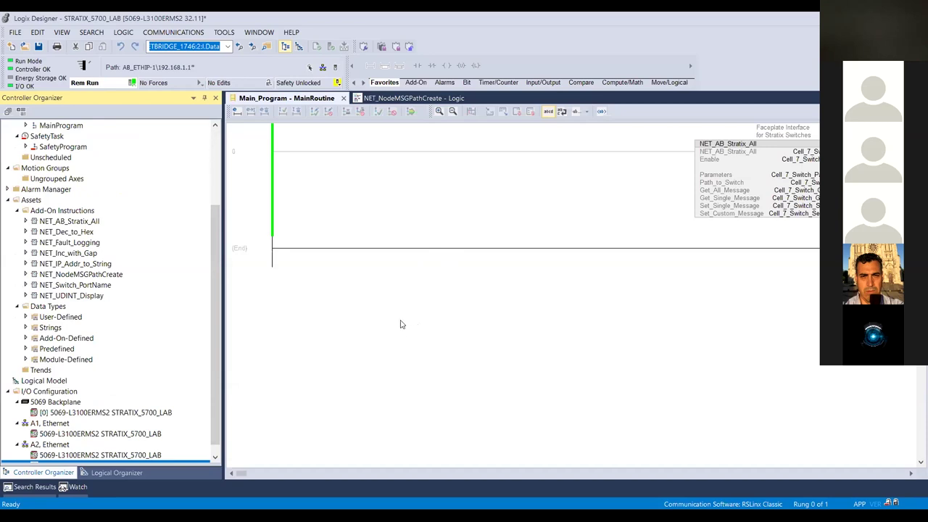
Select the Cell_7_Switch module under the A2 Ethernet network and take the project offline from the controller
left_click(87, 460)
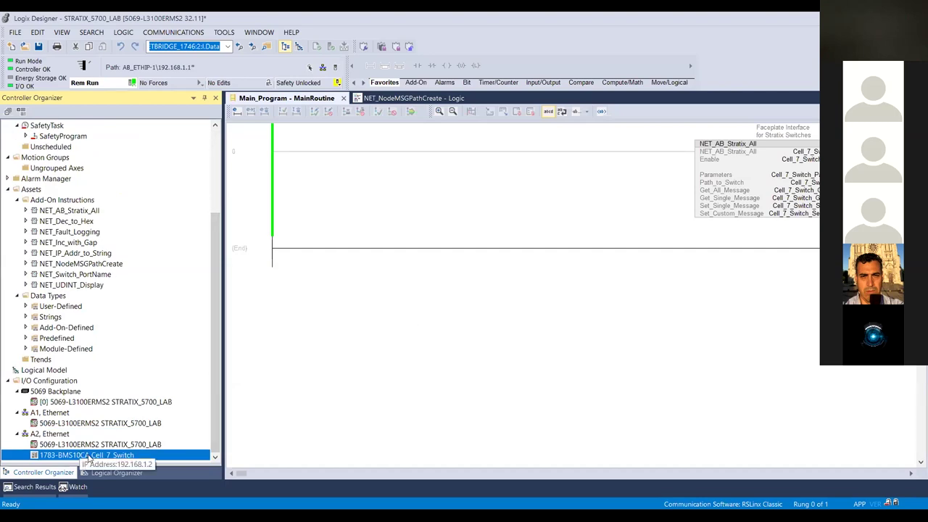
left_click(132, 86)
left_click(133, 85)
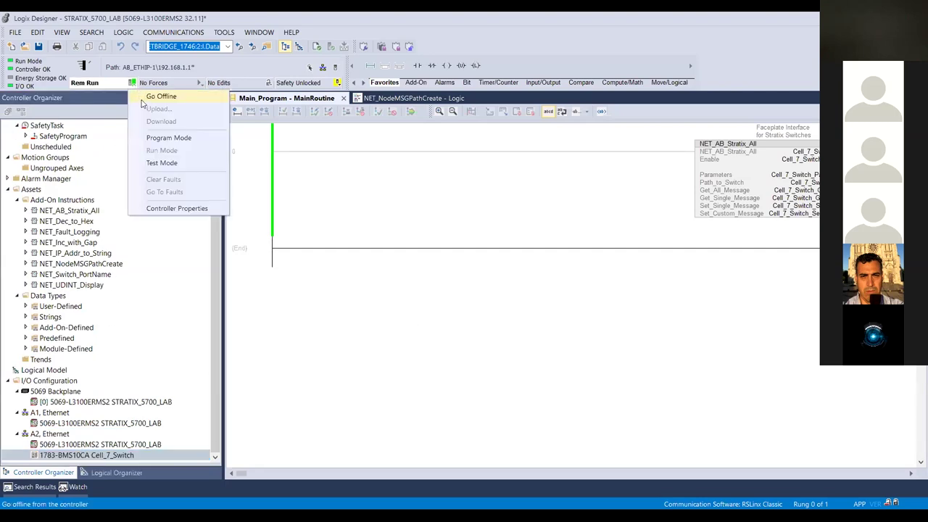
left_click(149, 94)
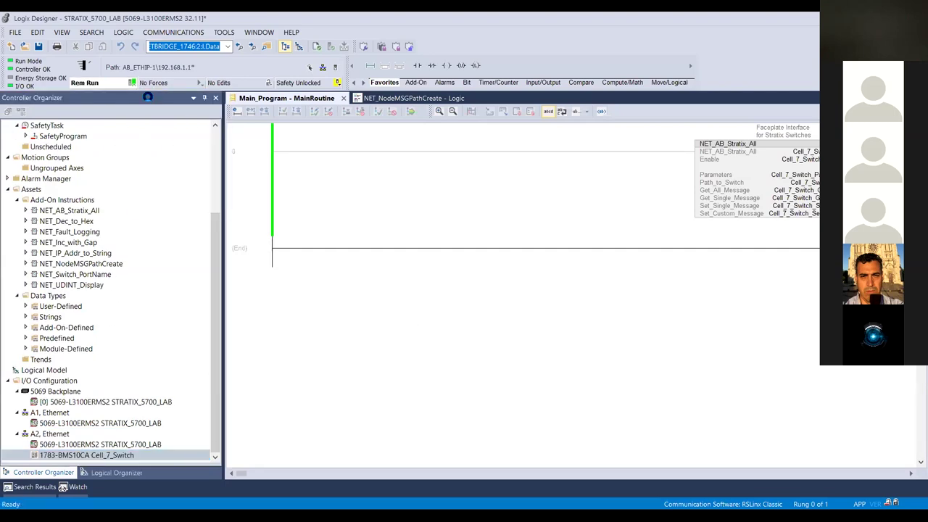
Open the Cell_7_Switch module definition, choose major revision 10 as an example and discard the change
left_click(98, 455)
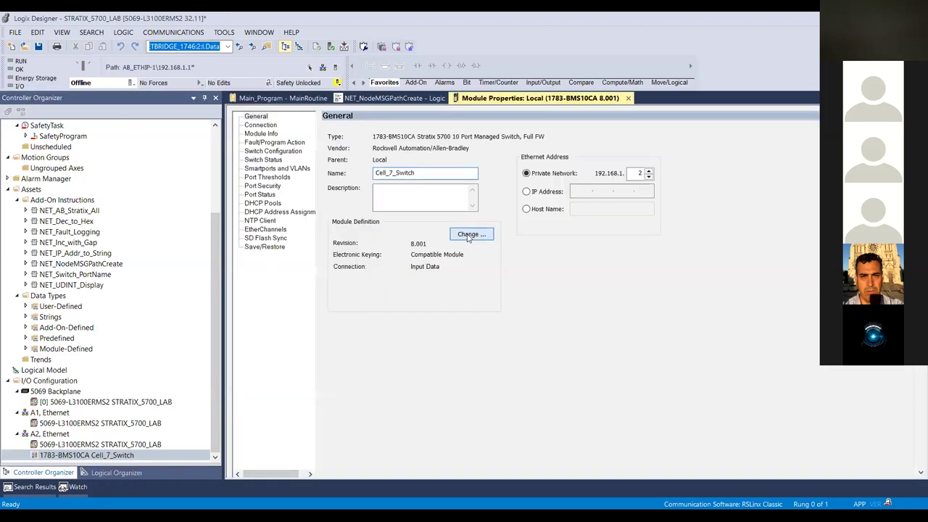
left_click(468, 236)
left_click(451, 165)
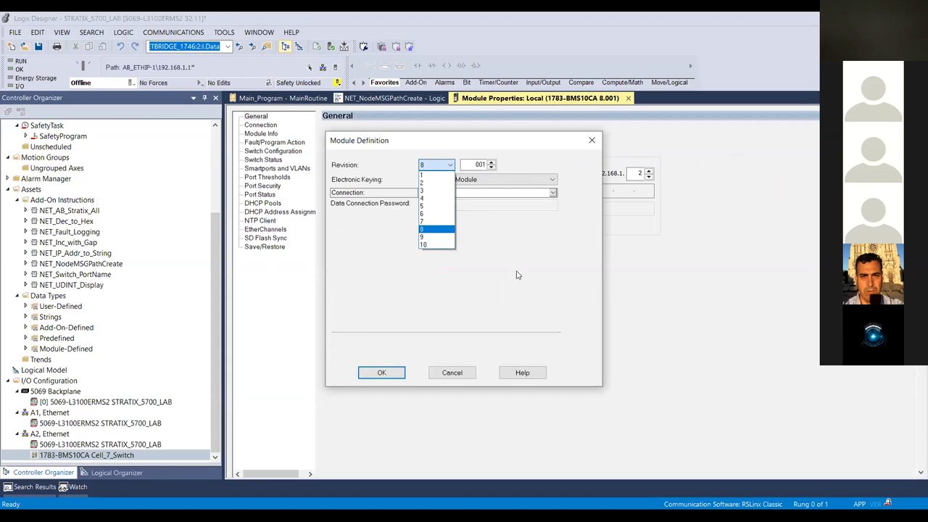
left_click(444, 248)
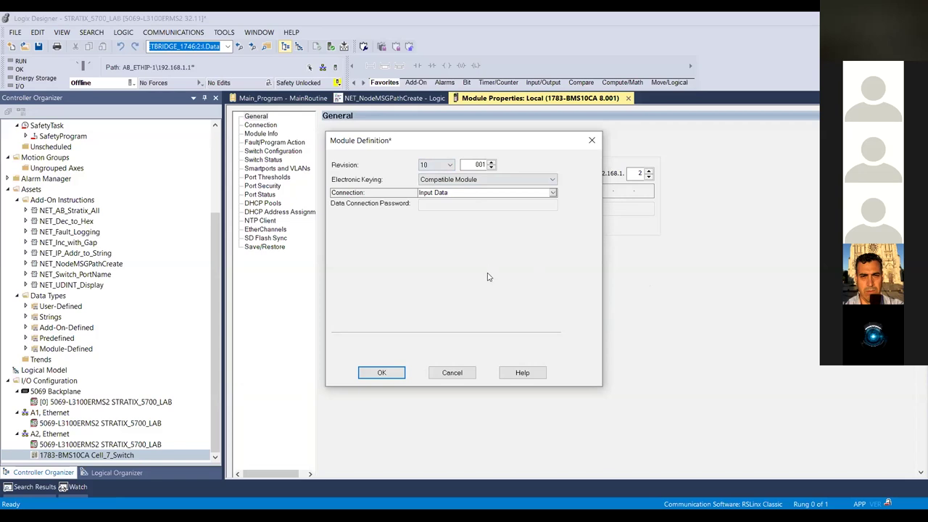
left_click(450, 373)
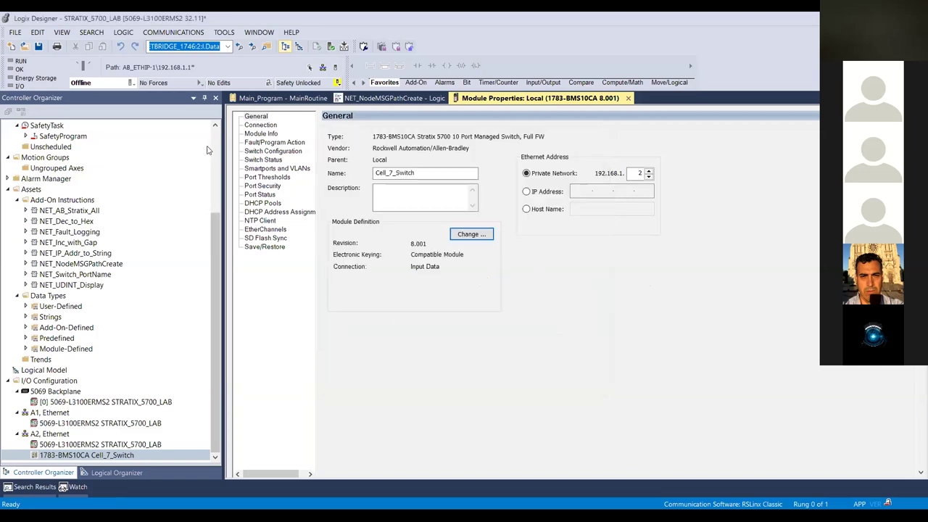
Open Main_Program's MainRoutine and review the parameters of the NET_AB_Stratix_All instruction on rung 0
scroll(215, 146, "up", 4)
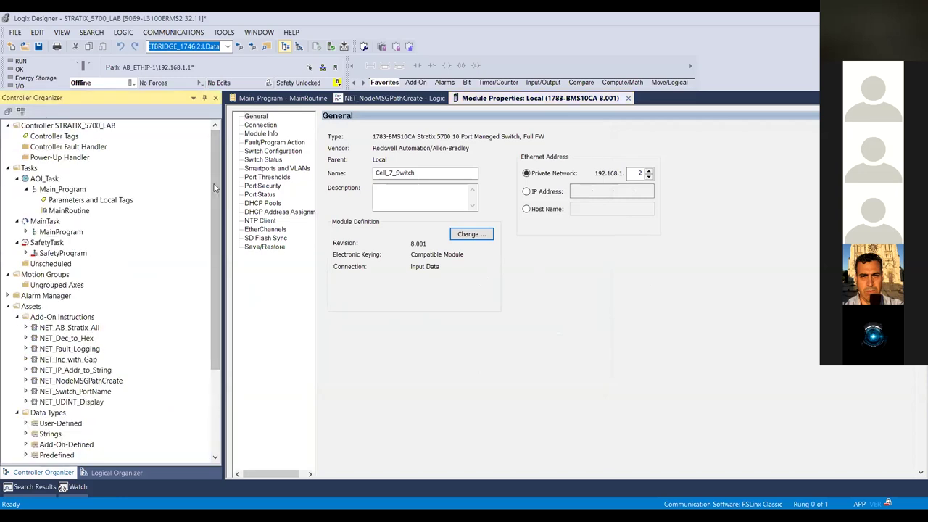
left_click_drag(215, 182, 215, 190)
double_click(88, 200)
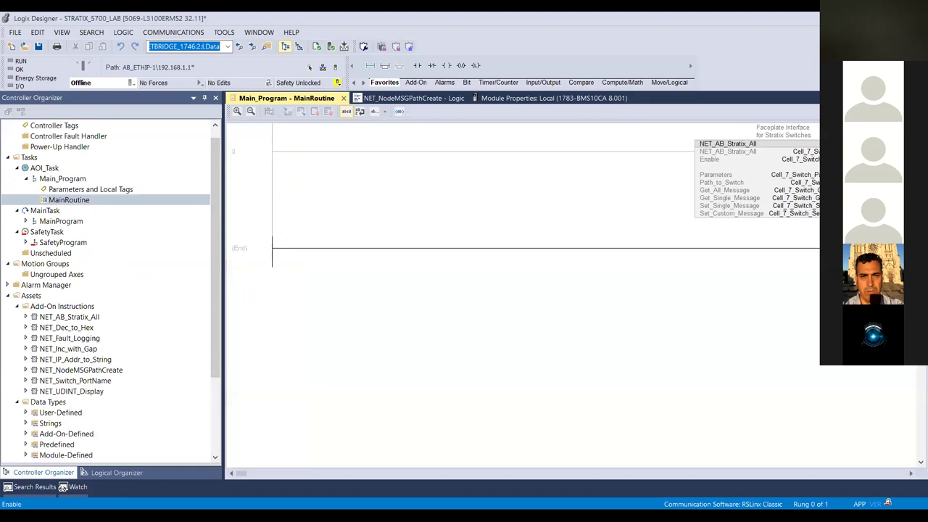
left_click(815, 201)
left_click(816, 144)
left_click_drag(628, 273, 625, 246)
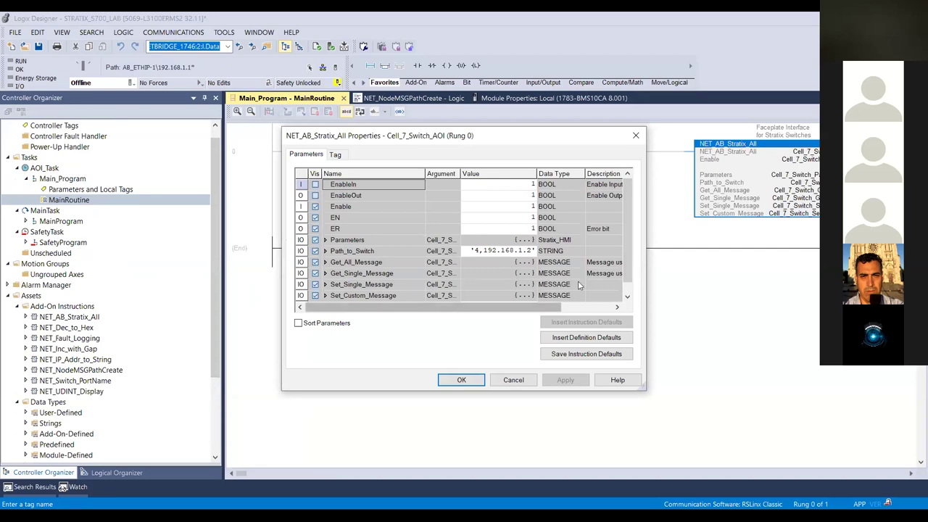
left_click(634, 135)
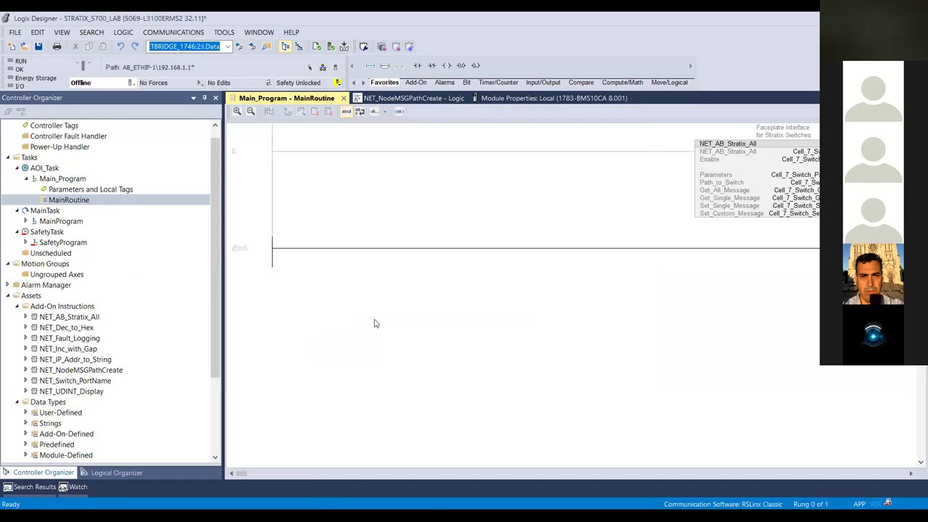
Go through the project's Add-On Instructions one by one, from NET_AB_Stratix_All to NET_UDINT_Display
left_click(67, 317)
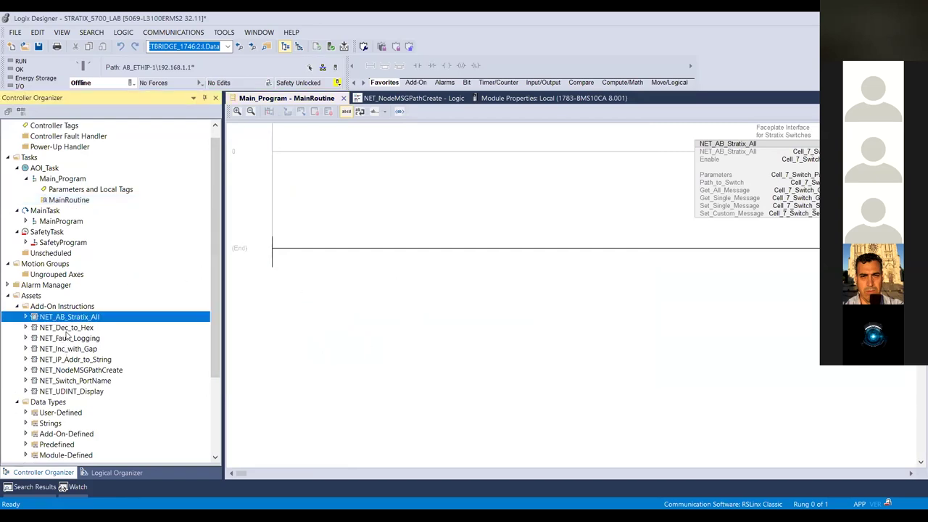
left_click(67, 328)
left_click(71, 338)
left_click(71, 349)
left_click(70, 360)
left_click(71, 369)
left_click(71, 383)
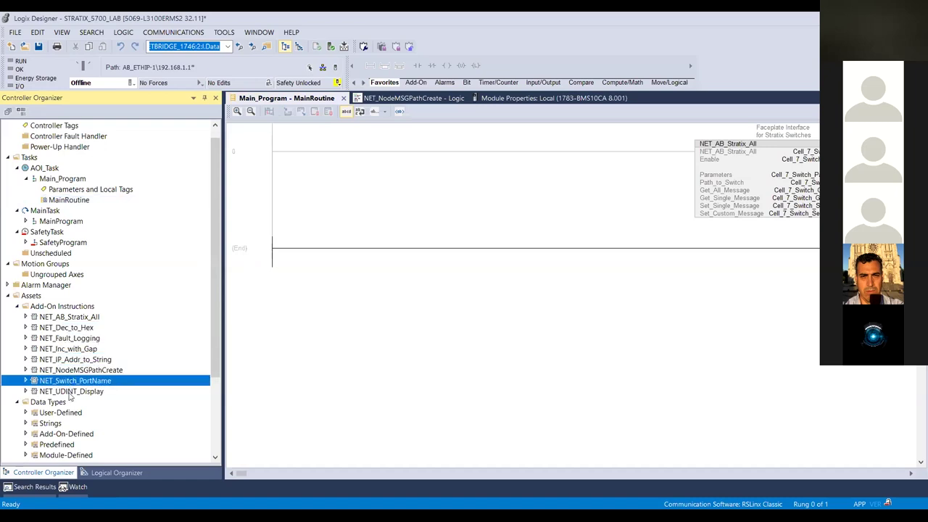
left_click(71, 392)
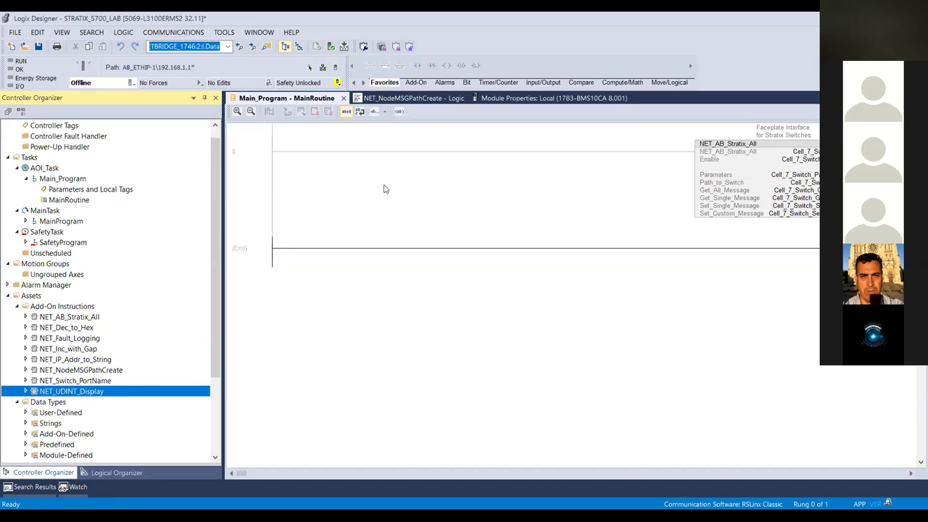
Switch to the Stratix Faceplate Implementation Guide v10 PDF in Acrobat Reader and skim from the overview to the switch status display on page 21
left_click(335, 367)
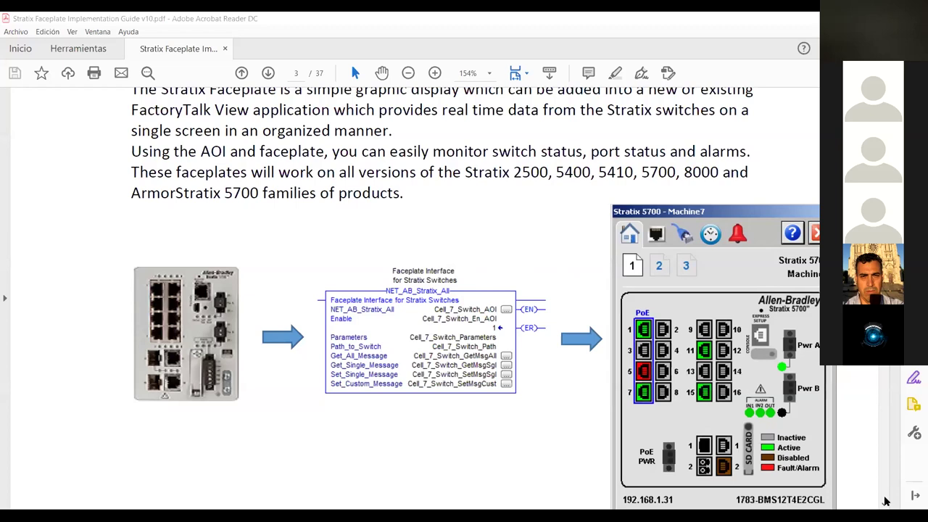
scroll(884, 501, "down", 5)
scroll(885, 500, "down", 5)
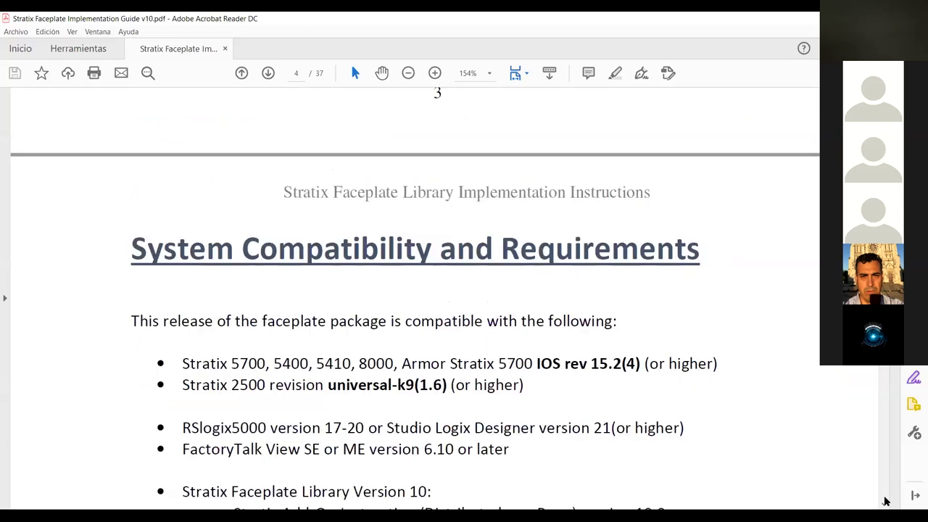
scroll(885, 501, "down", 10)
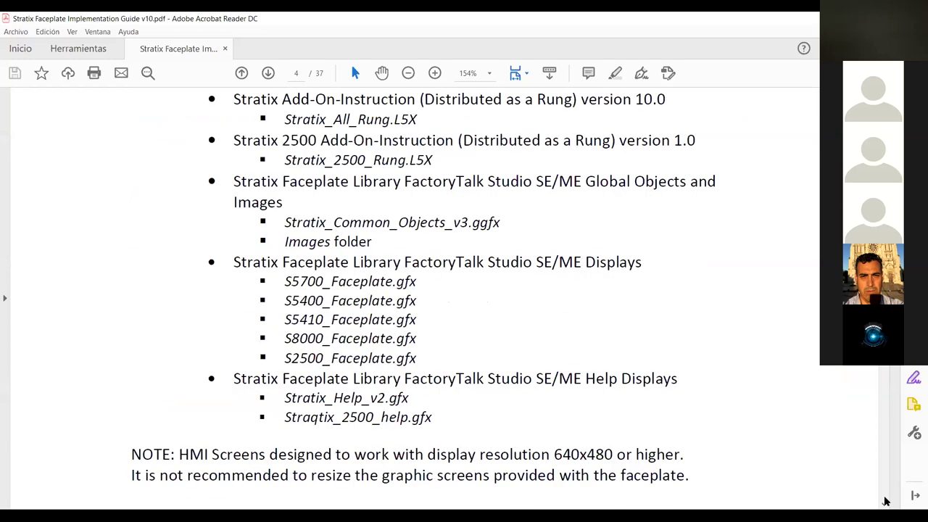
scroll(885, 500, "down", 5)
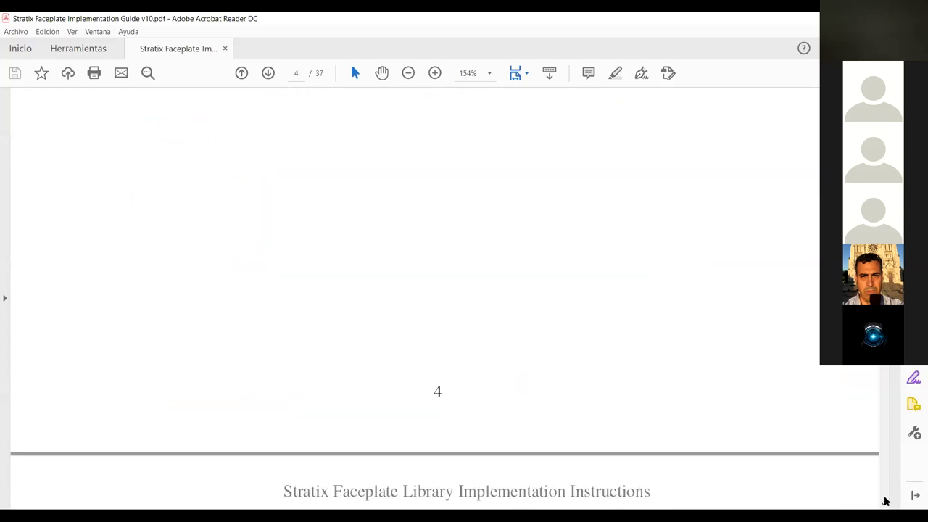
scroll(885, 500, "down", 3)
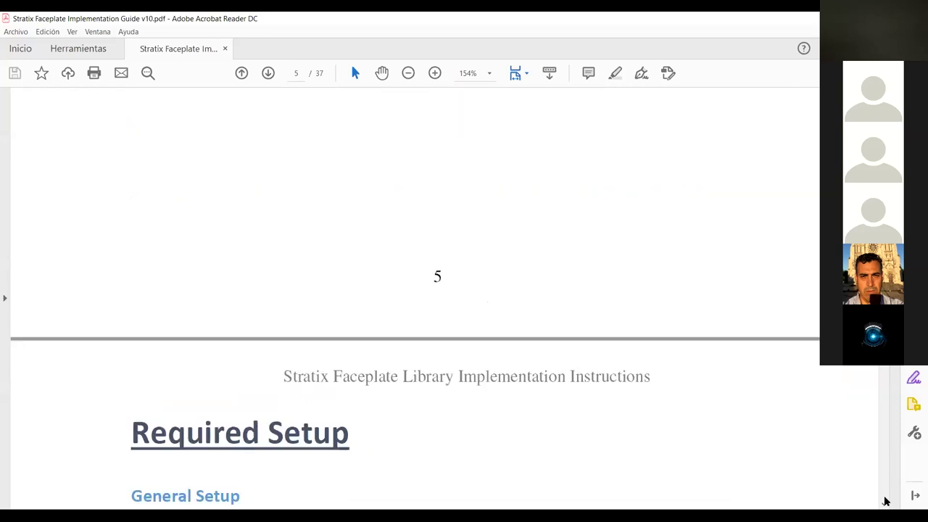
scroll(884, 501, "down", 20)
scroll(884, 500, "down", 20)
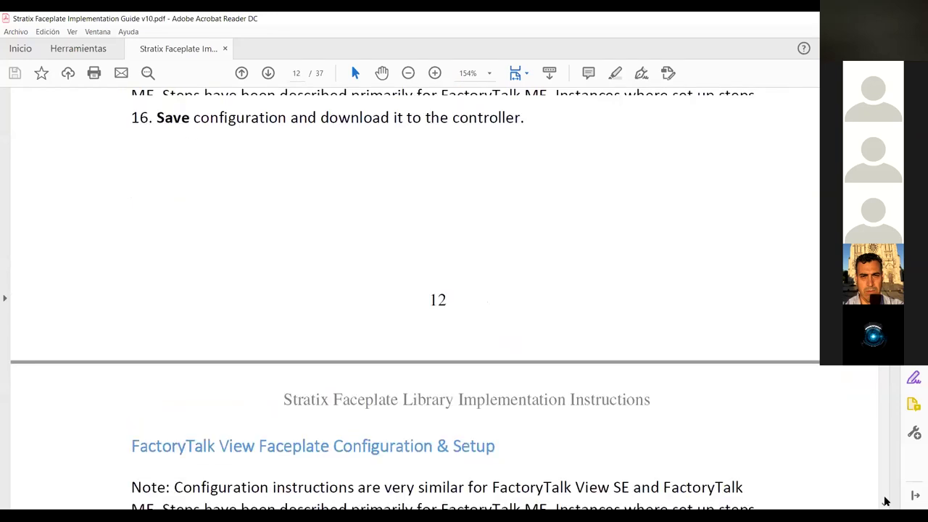
scroll(885, 501, "down", 20)
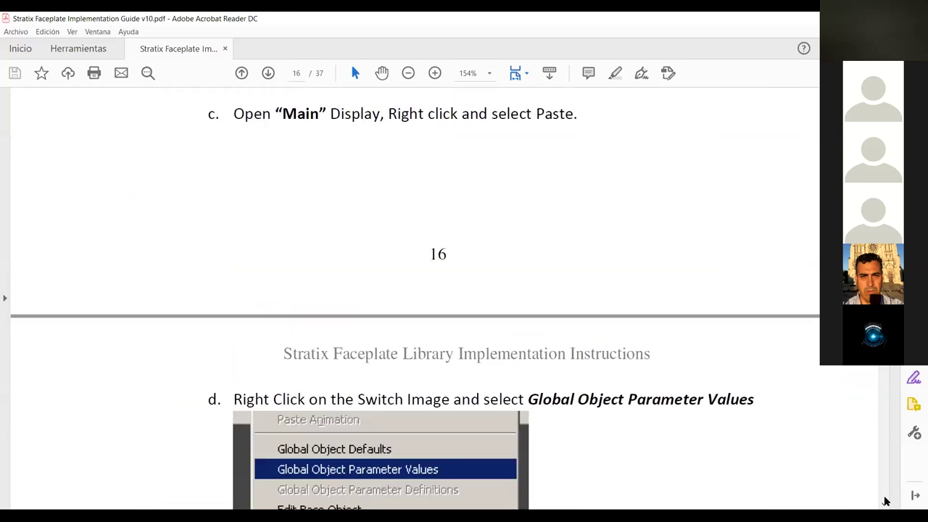
scroll(885, 500, "down", 20)
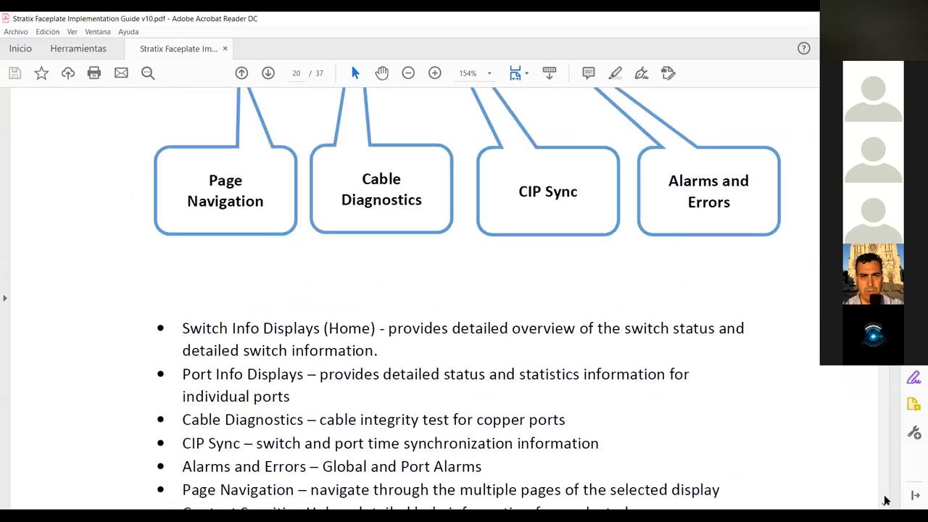
scroll(885, 501, "down", 10)
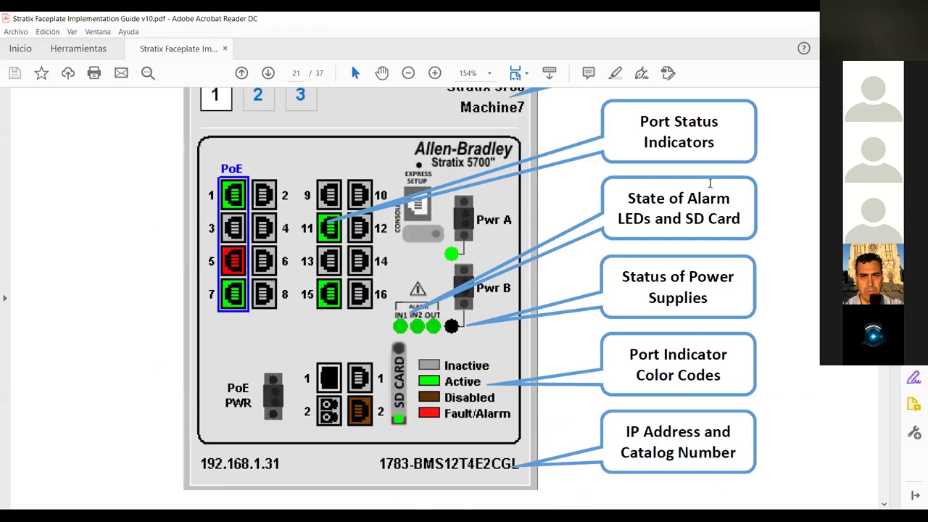
Zoom the guide out to 125% and examine the faceplate's switch status, switch information and Ethernet settings displays on pages 21 to 23
left_click(408, 73)
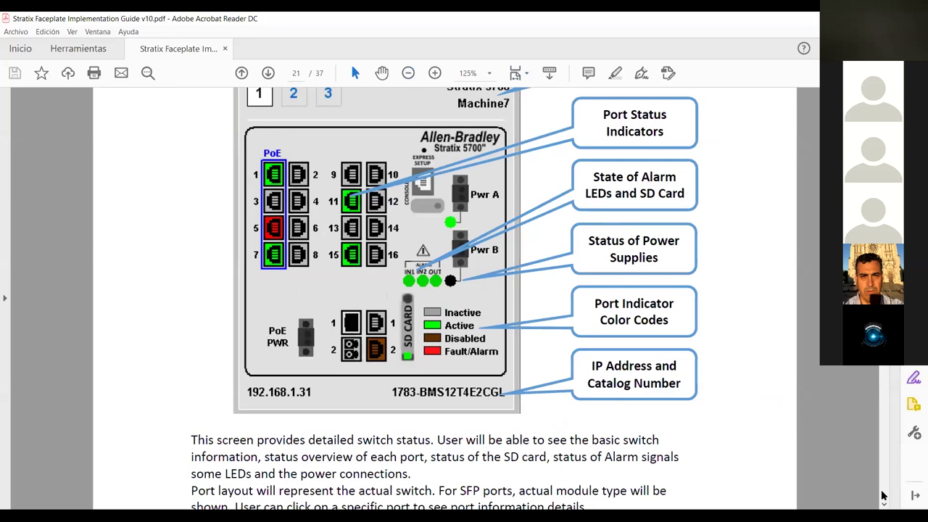
key("Right")
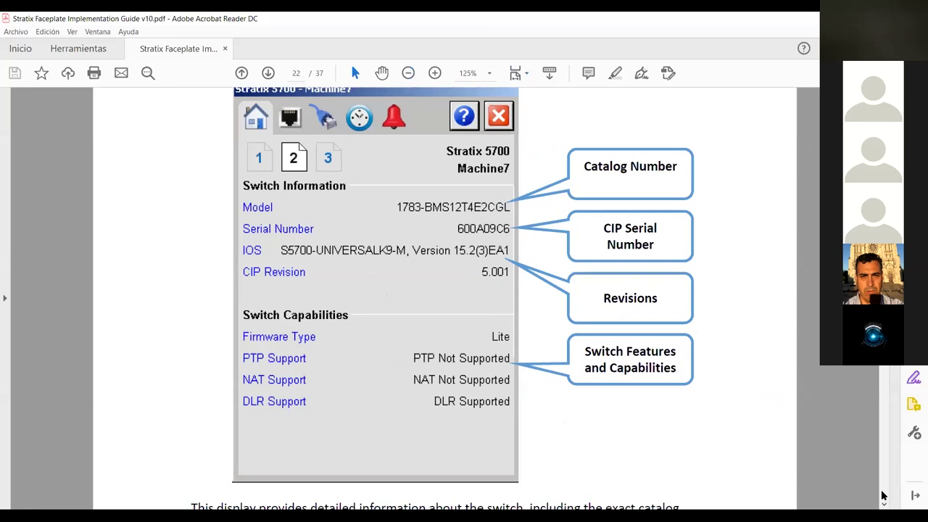
key("Right")
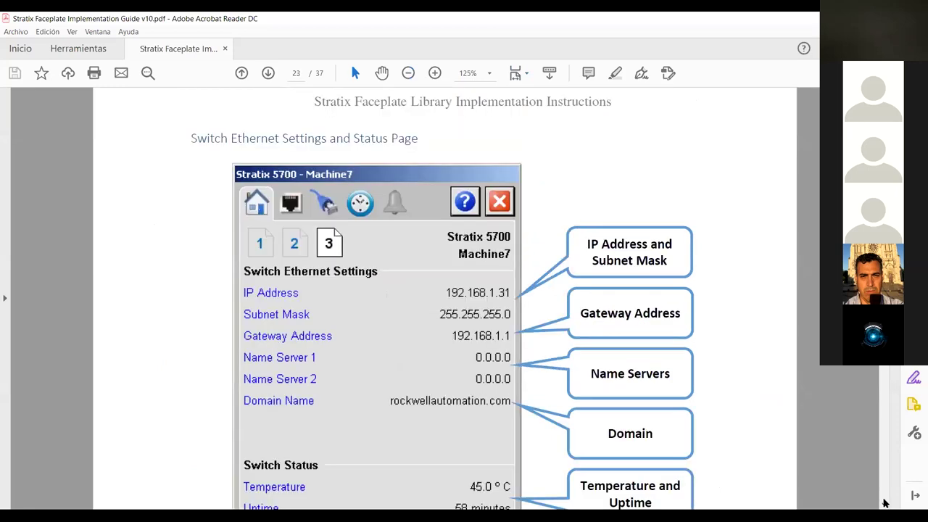
key("Down")
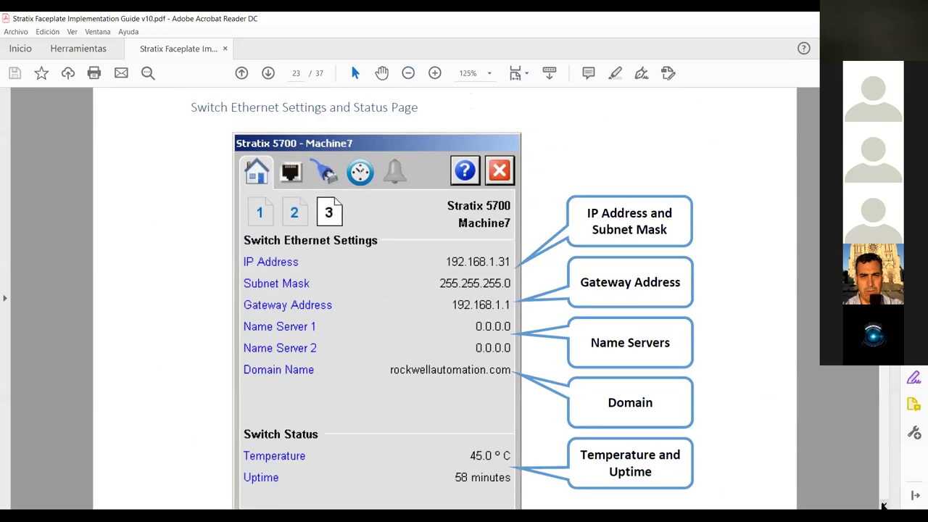